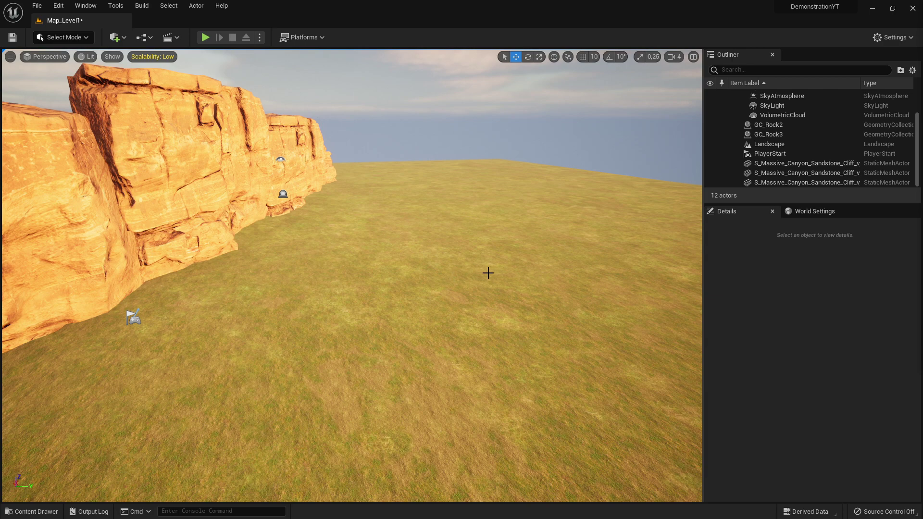
Drag SM_Rock from _DemonstrationYT > StaticMesh onto the grass in front of the cliffs
right_click_drag(529, 269, 78, 435)
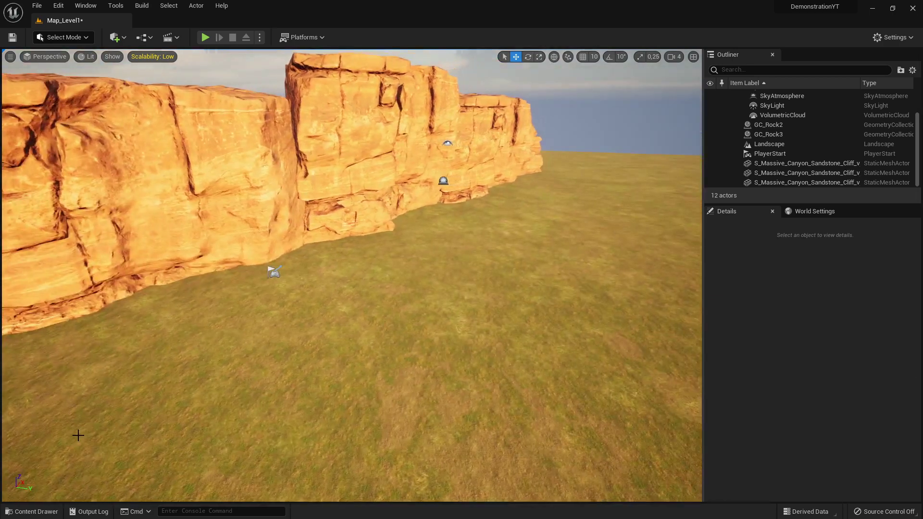
left_click(33, 511)
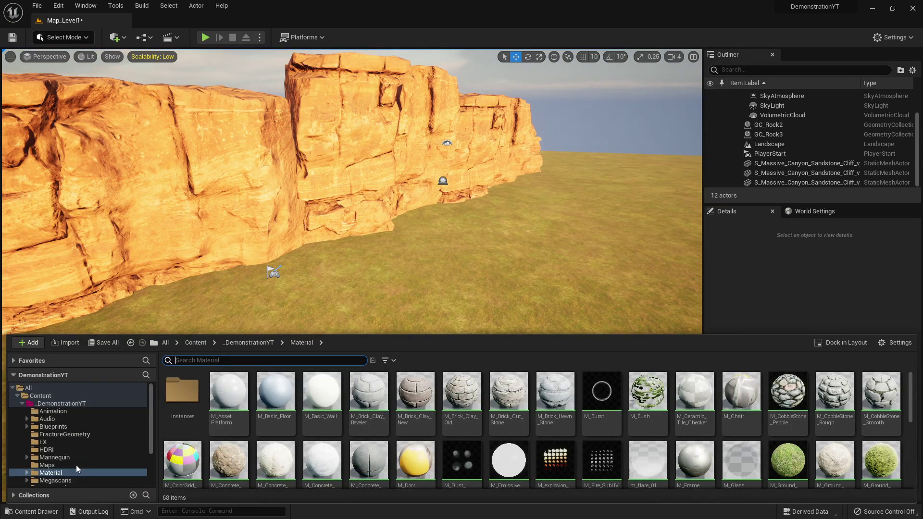
left_click(59, 404)
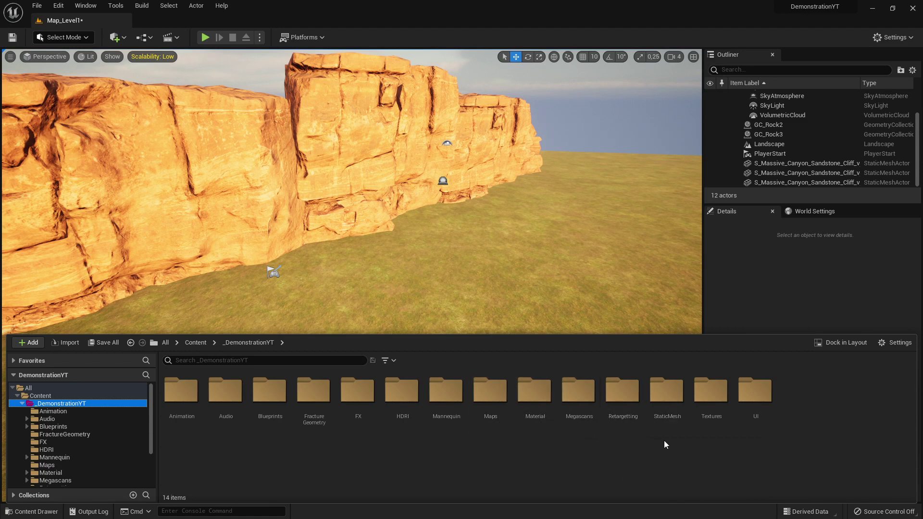
double_click(666, 404)
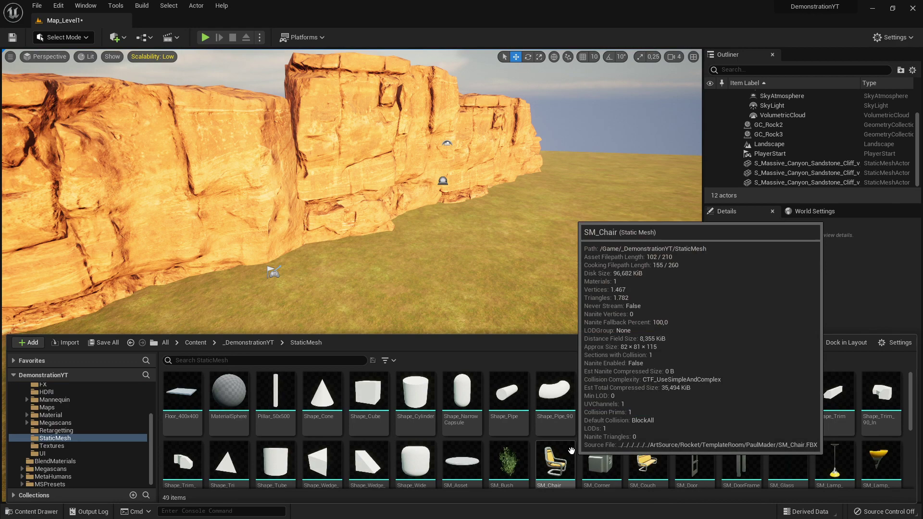
scroll(706, 458, "down", 1)
scroll(695, 462, "down", 3)
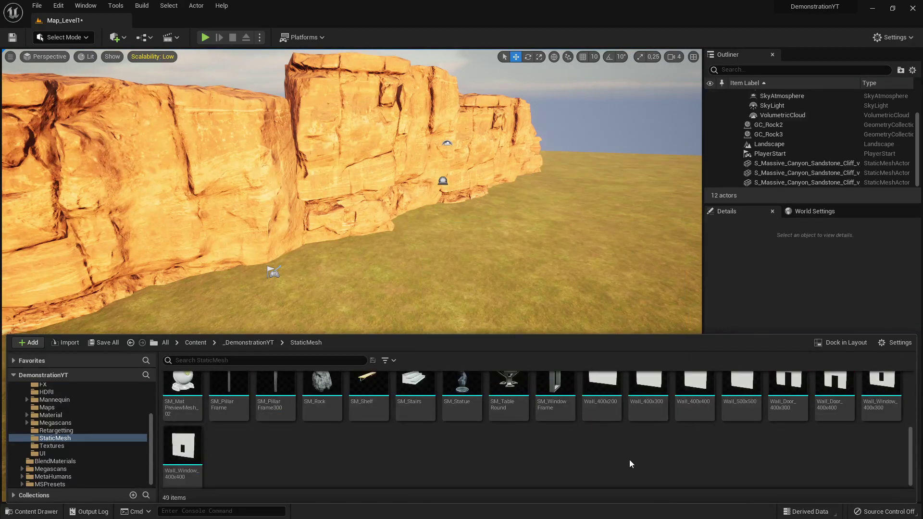
left_click_drag(322, 423, 421, 313)
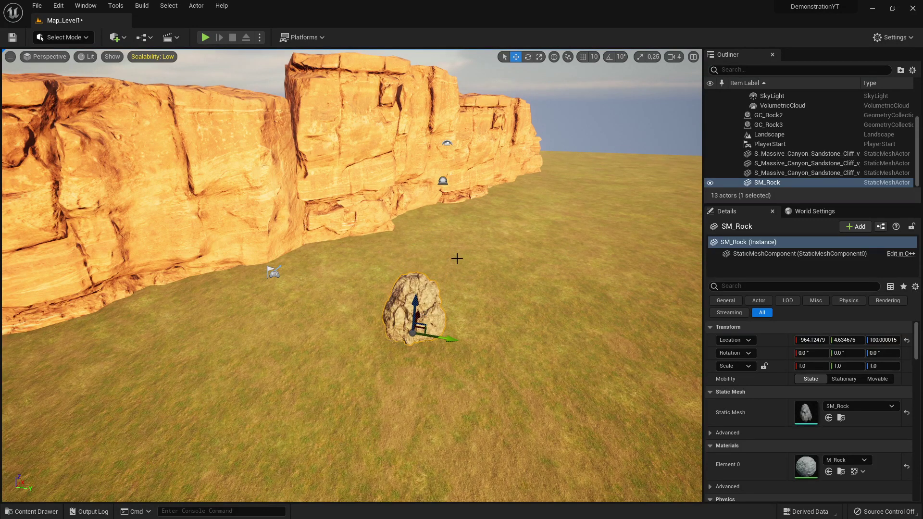
Scale the rock to about 3.18 and move it further along the grass
key("r")
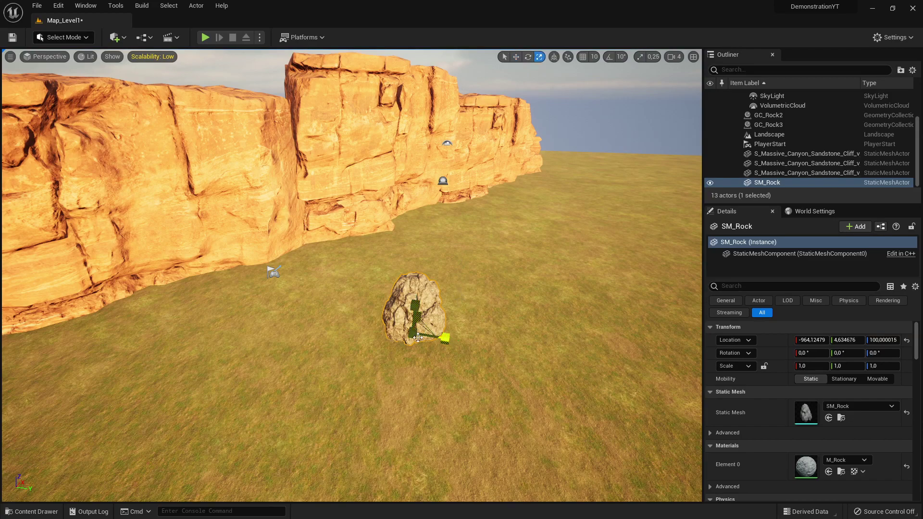
mouse_move(417, 334)
left_mouse_down()
mouse_move(421, 323)
mouse_move(420, 331)
left_mouse_up()
key("a")
right_click_drag(420, 331, 428, 353)
key("s")
key("w")
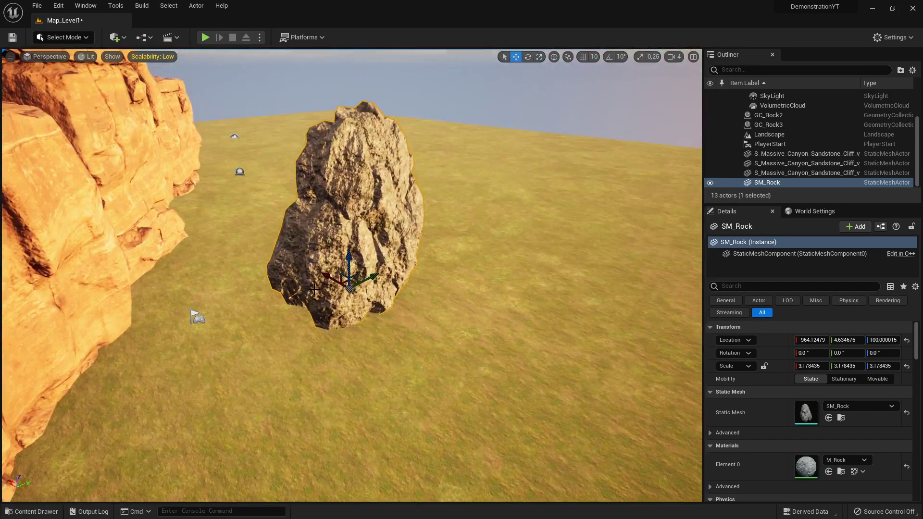
left_click_drag(378, 279, 463, 263)
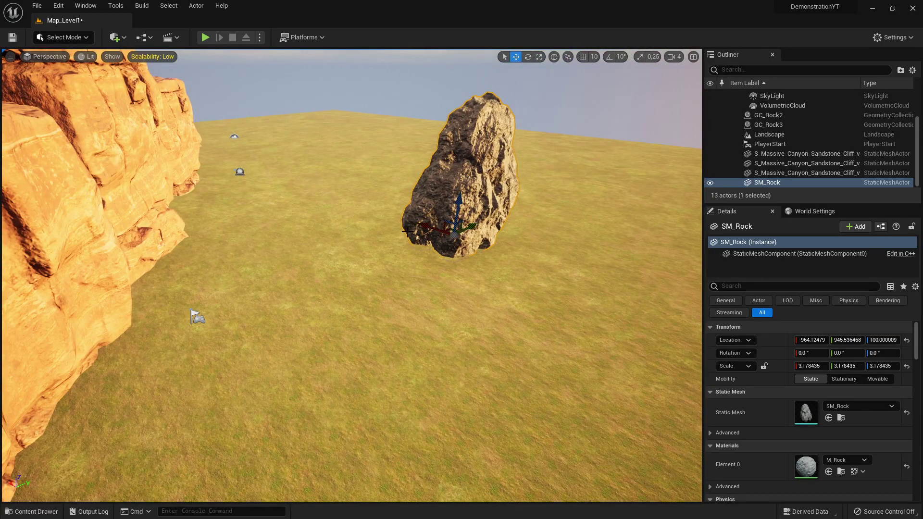
Alt-drag to duplicate the rock twice, positioning the third copy along X and Y
left_click_drag(408, 231, 334, 194, "alt")
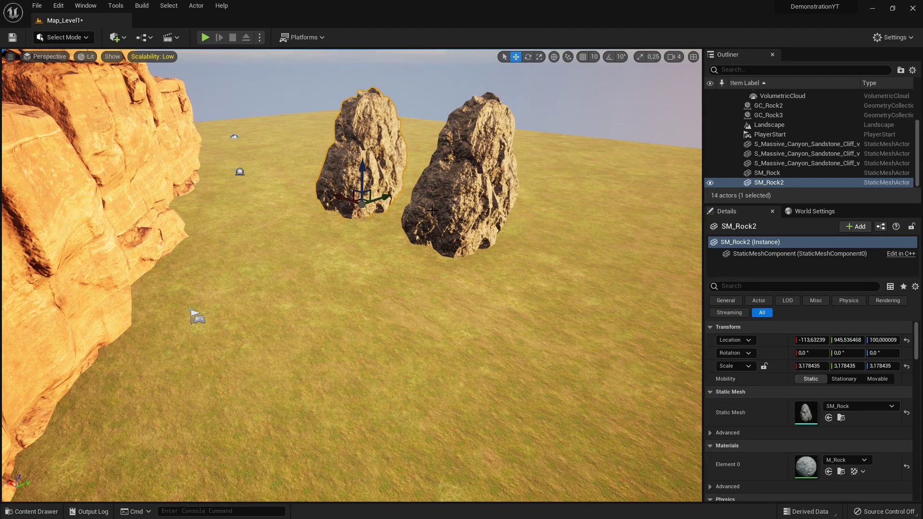
right_click_drag(432, 211, 452, 240)
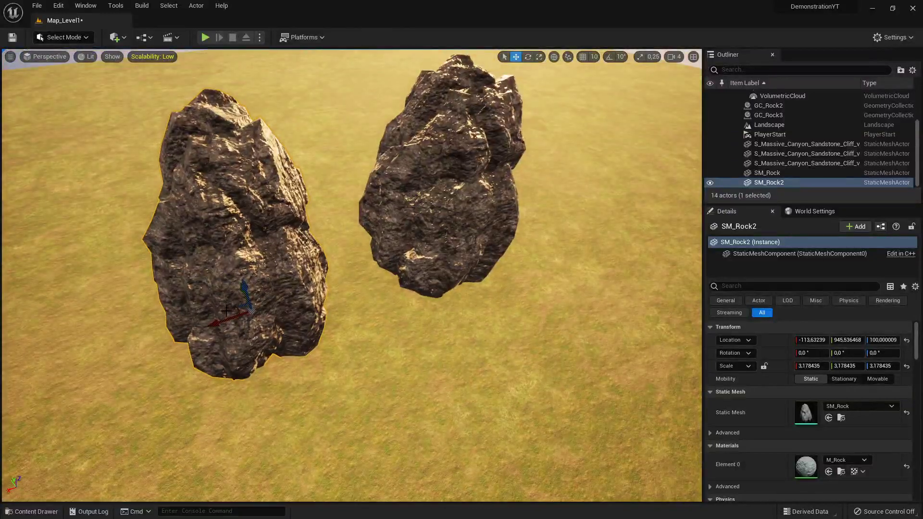
left_click_drag(225, 322, 72, 333, "alt")
right_click_drag(72, 333, 312, 291)
left_click_drag(326, 288, 321, 250)
right_click_drag(321, 249, 254, 286)
Shift the second and first rocks along their Y axes to spread the three apart
right_click_drag(563, 275, 562, 274)
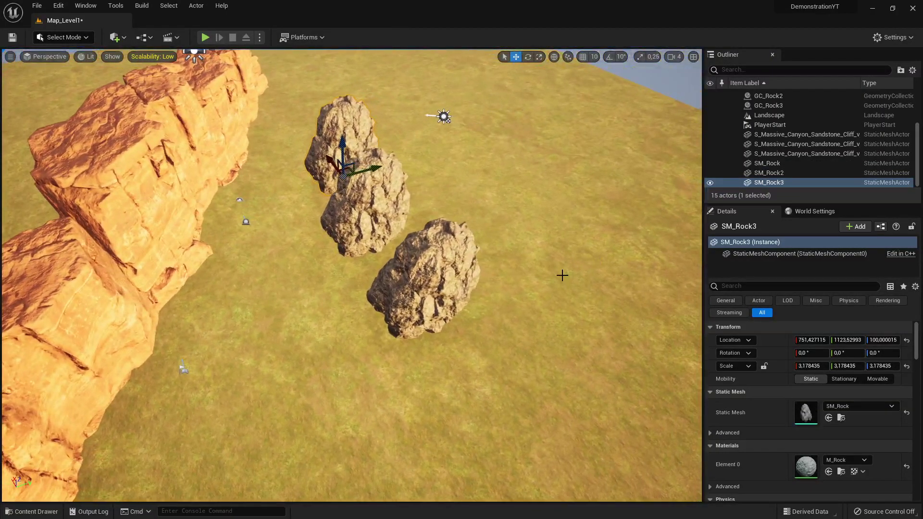
left_click(369, 208)
left_click_drag(402, 222, 458, 205)
left_click(416, 290)
left_click_drag(449, 292, 406, 310)
right_click_drag(449, 292, 449, 292)
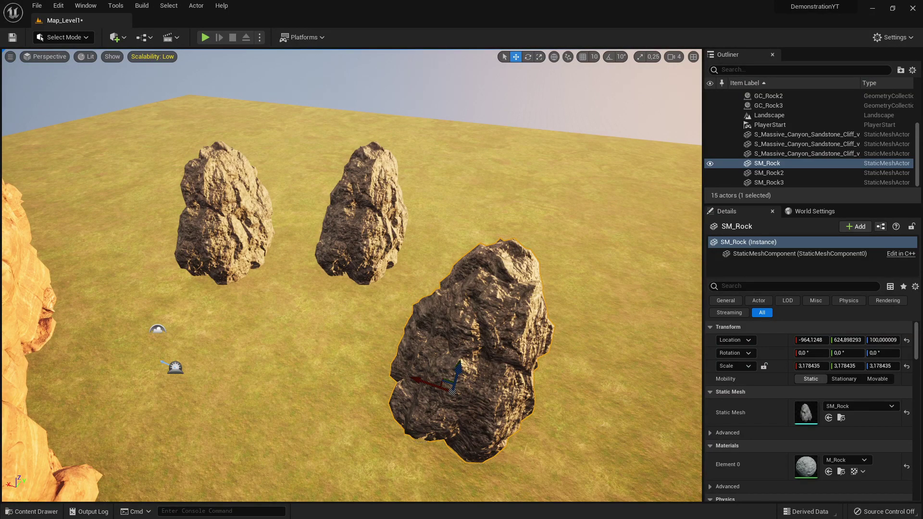
Browse from the Details Materials slot to M_Rock and open it in the material editor
right_click_drag(486, 321, 488, 321)
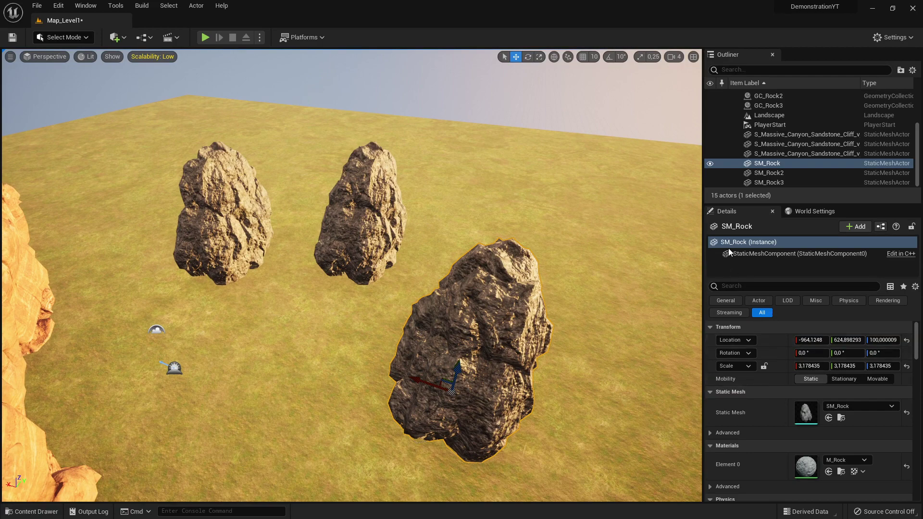
scroll(777, 379, "down", 3)
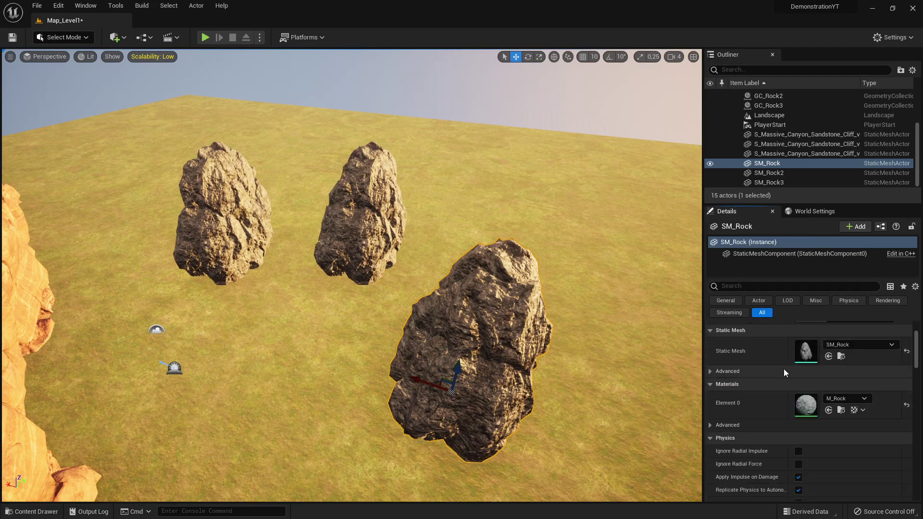
left_click(841, 410)
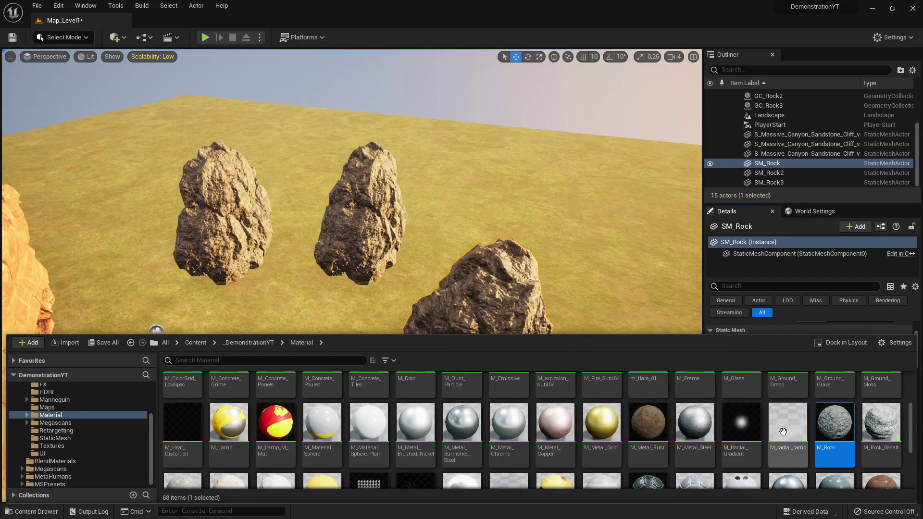
double_click(829, 435)
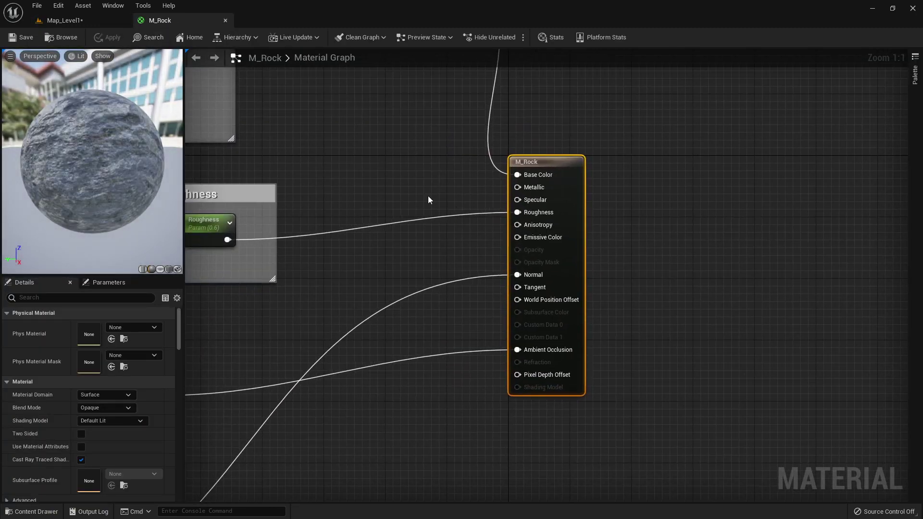
Break the texture-to-Multiply and Multiply-to-Base Color wires, then wire Texture Sample RGB into Base Color
scroll(428, 195, "down", 4)
right_click_drag(387, 195, 436, 295)
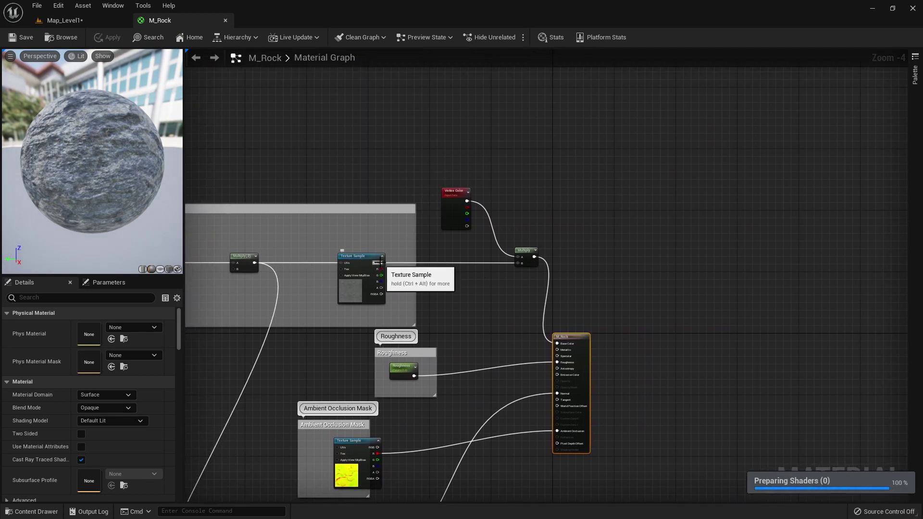
scroll(380, 262, "up", 3)
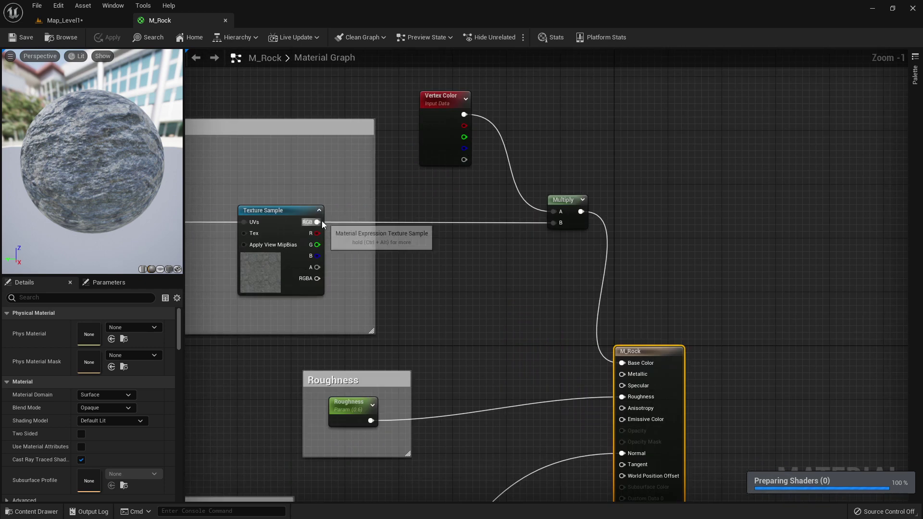
left_click(318, 222, "alt")
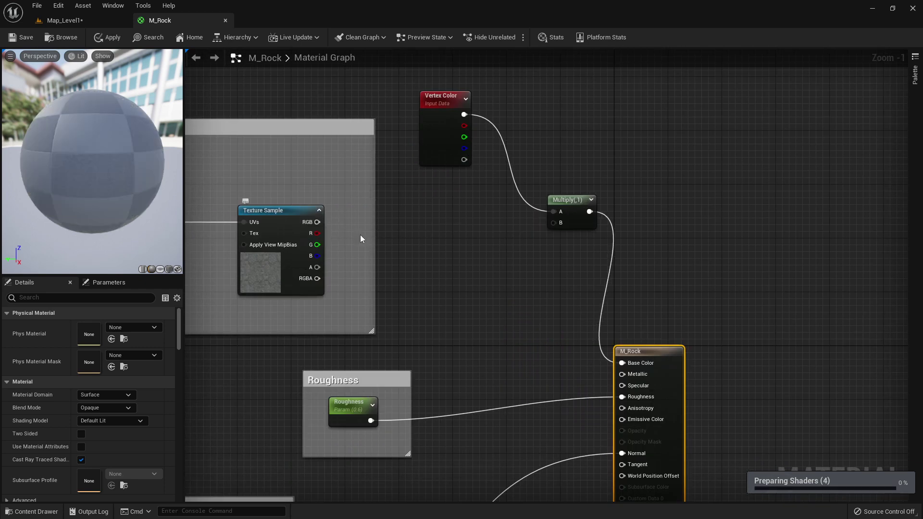
left_click(622, 363, "alt")
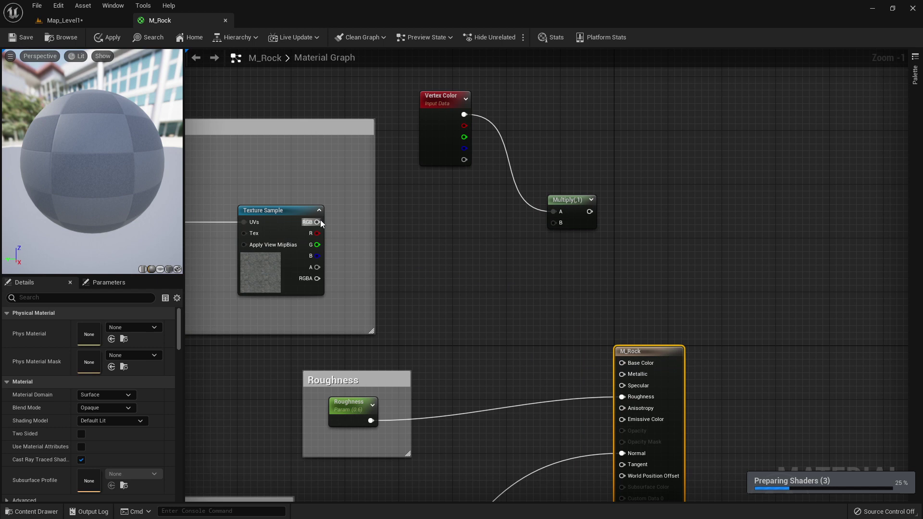
left_click_drag(318, 222, 622, 363)
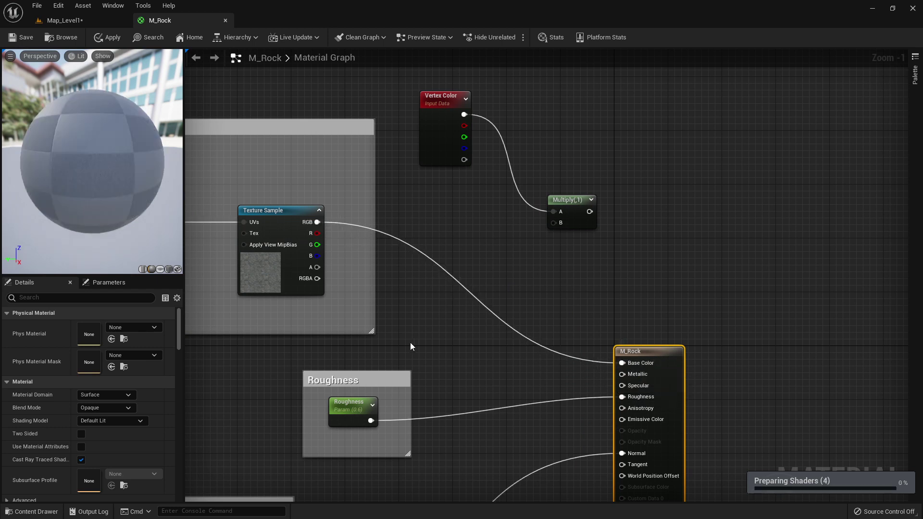
Move the disconnected Vertex Color and Multiply nodes up and to the right
right_click_drag(437, 286, 493, 377)
left_click_drag(414, 191, 552, 329)
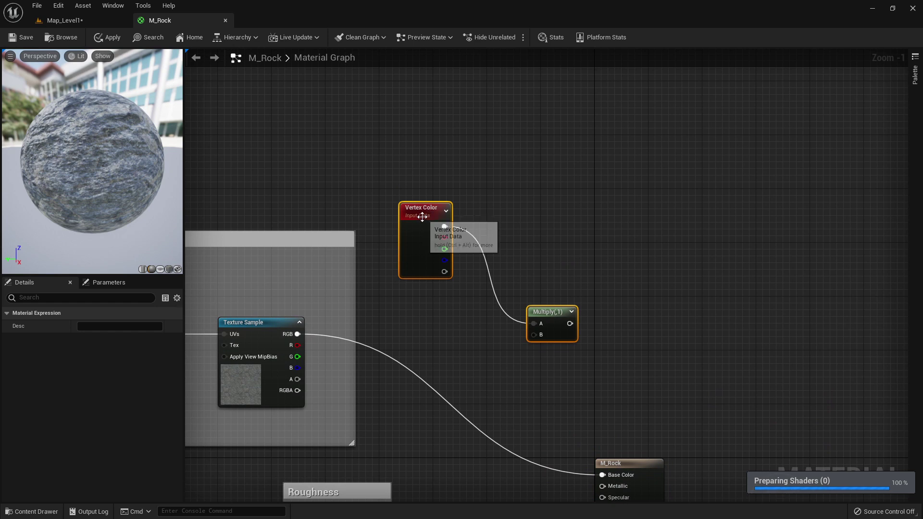
left_click_drag(422, 215, 523, 162)
right_click_drag(541, 368, 649, 205)
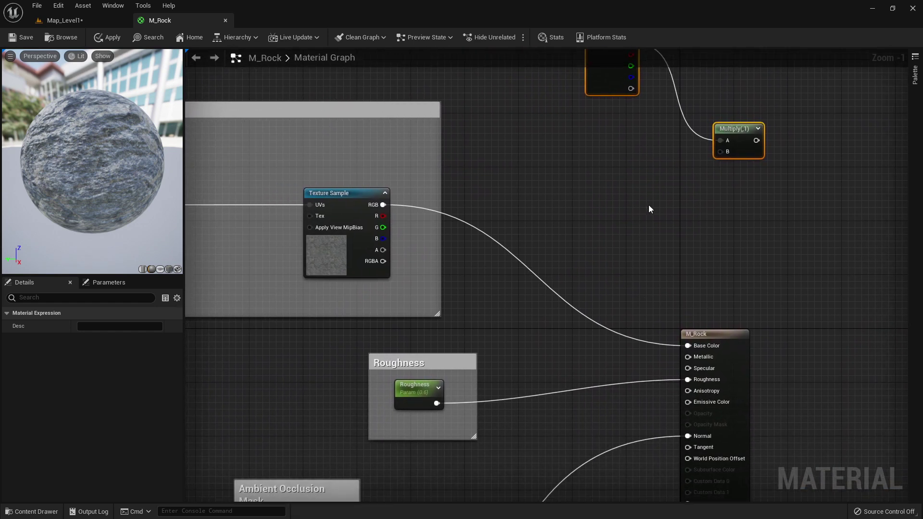
Add a VertexColor node via the 'vert' node search and place it in the graph
right_click(524, 219)
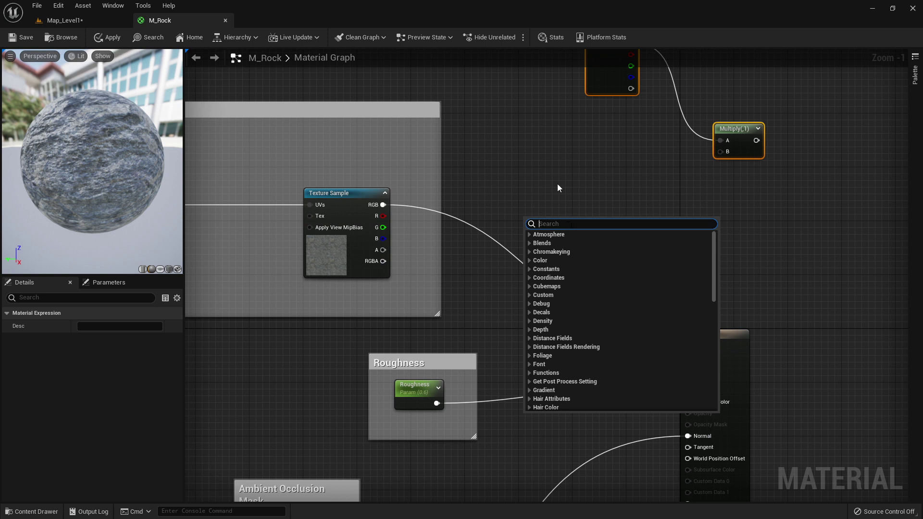
right_click_drag(558, 187, 505, 270)
right_click_drag(525, 301, 515, 284)
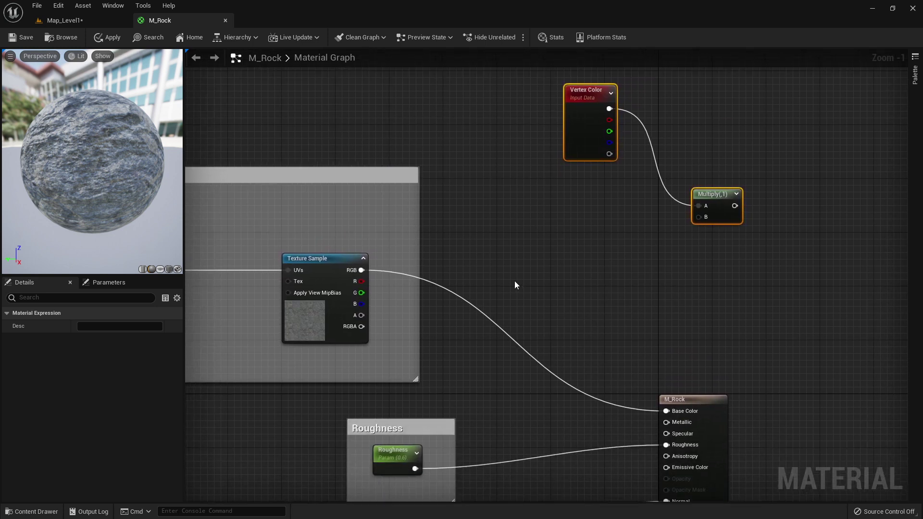
right_click(514, 284)
type("vew")
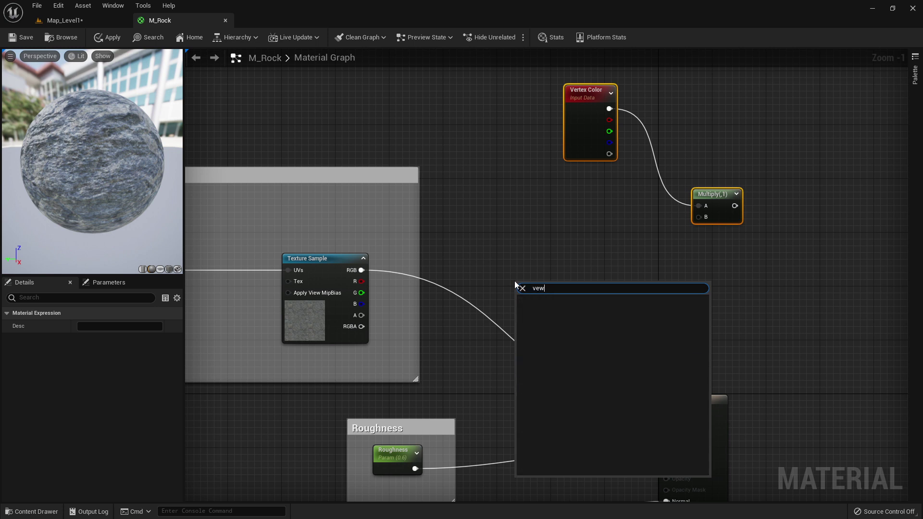
type("r")
key("BackSpace")
key("BackSpace")
type("rt")
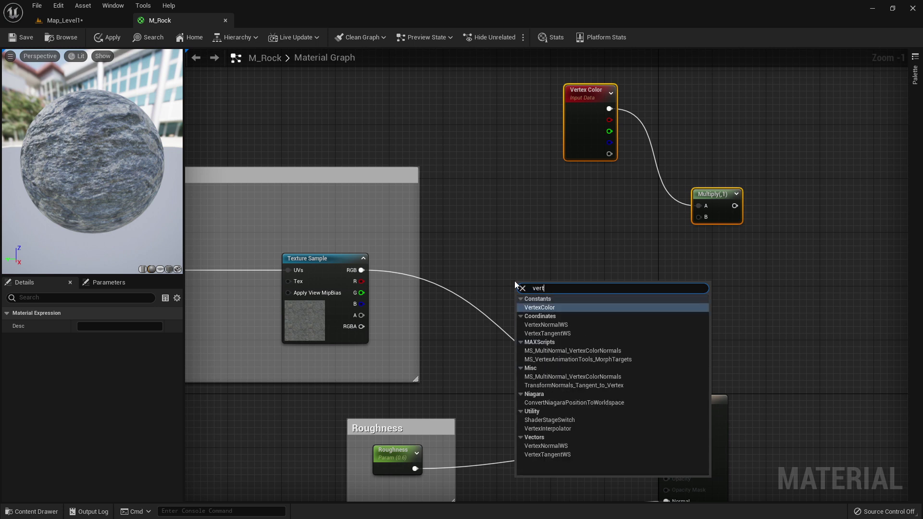
key("Down")
key("Up")
left_click(553, 308)
left_click_drag(517, 285, 519, 216)
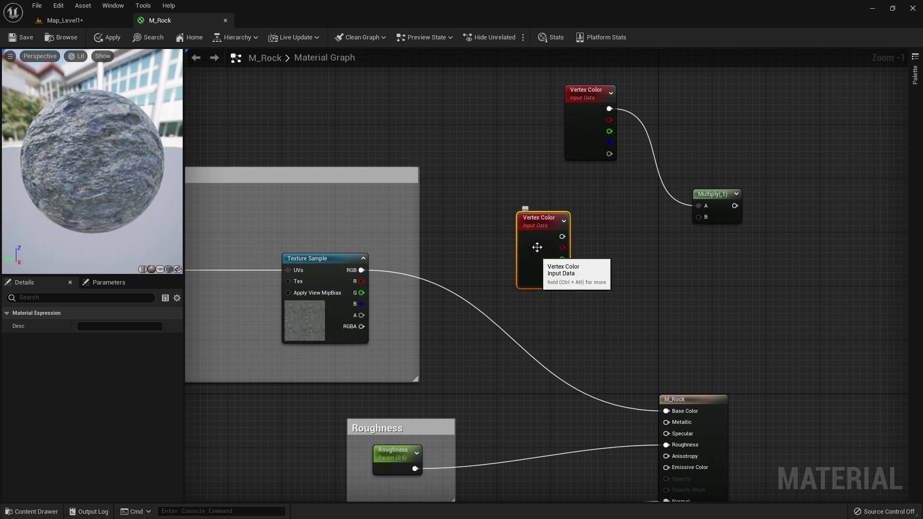
Add a Multiply node fed by the new Vertex Color's RGB output
left_click(704, 191)
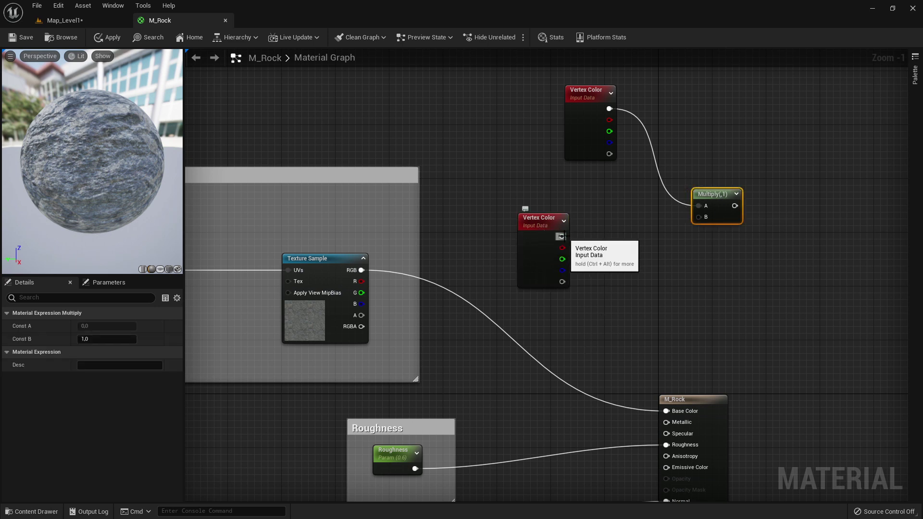
left_click_drag(562, 236, 600, 352)
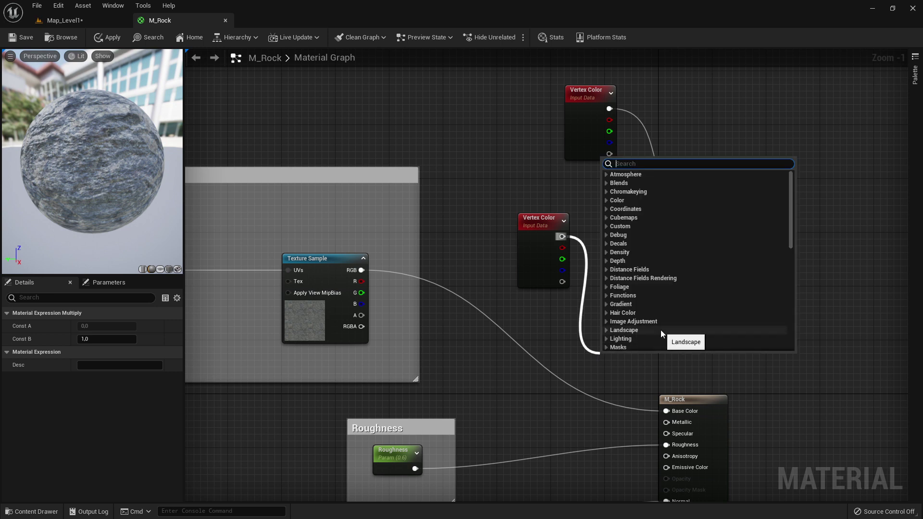
type("mult")
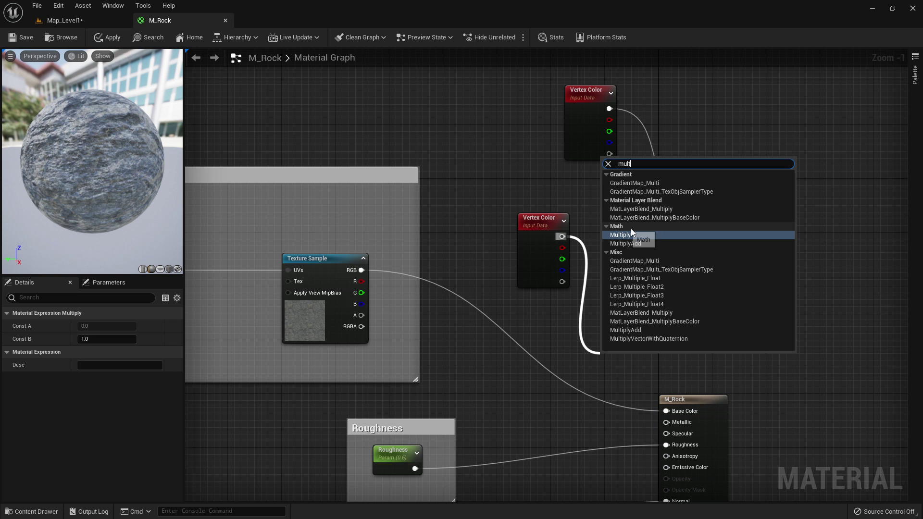
left_click(618, 236)
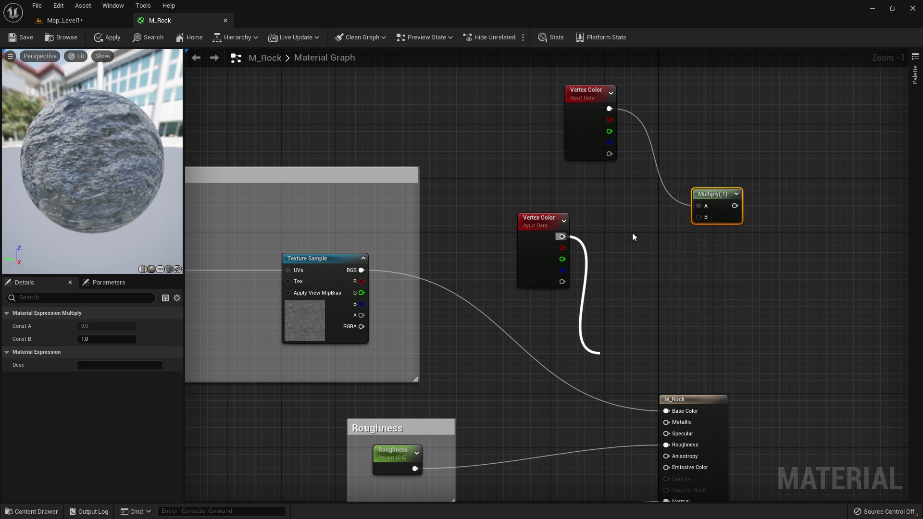
left_click_drag(626, 360, 630, 327)
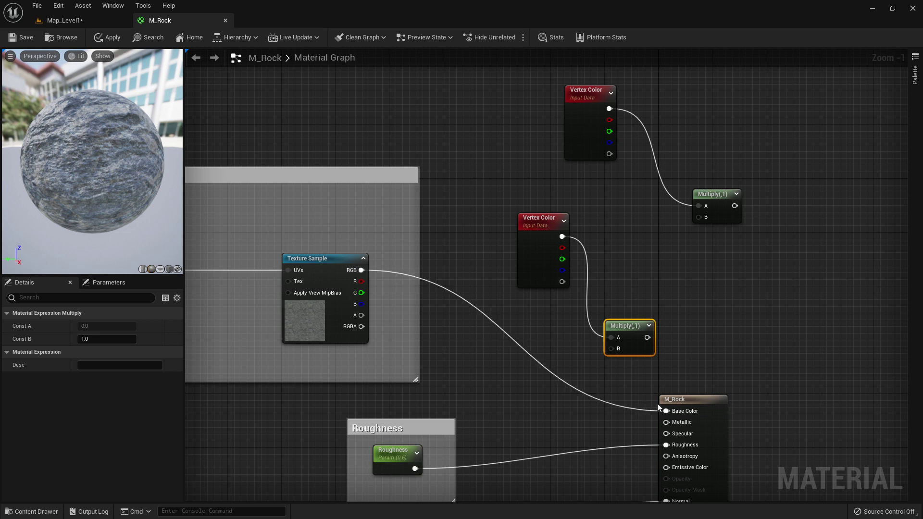
Wire Multiply into Base Color and Texture Sample RGB into its B input, then select the old pair
left_click_drag(648, 338, 666, 411)
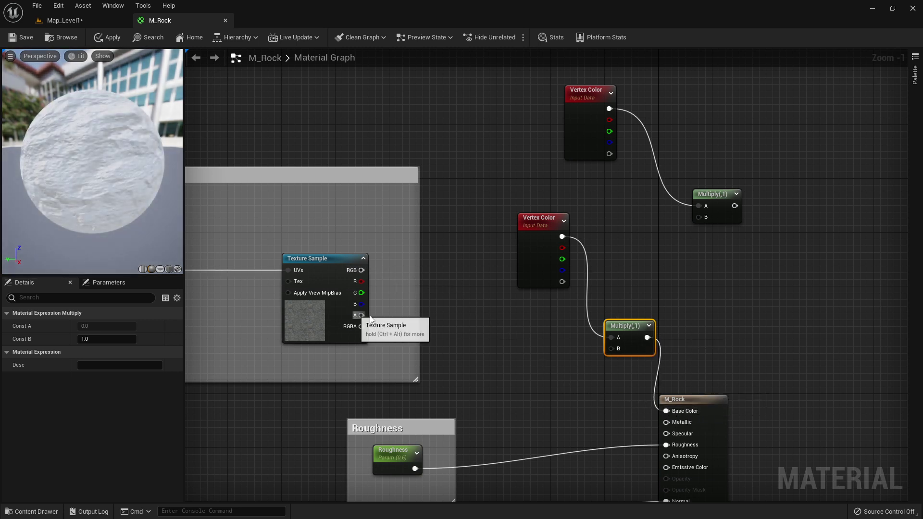
left_click_drag(361, 270, 616, 349)
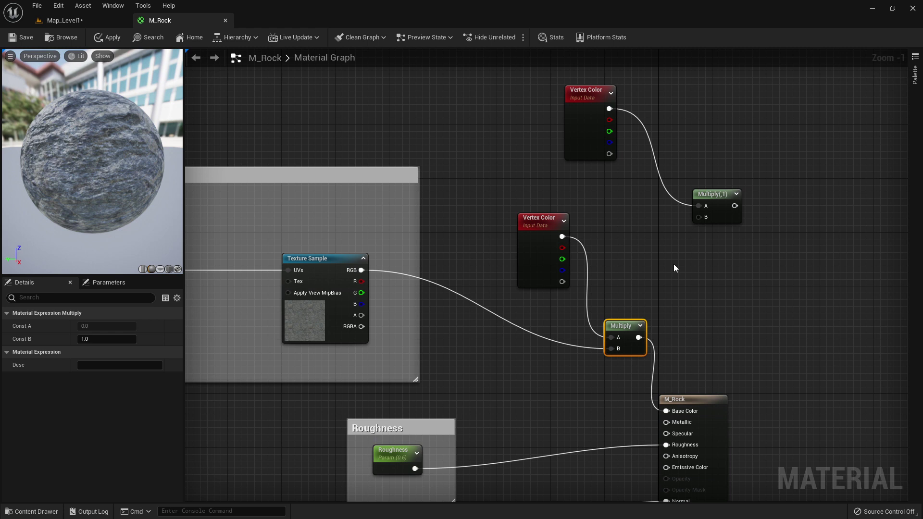
left_click_drag(490, 101, 735, 198)
Delete the old Vertex Color and Multiply nodes and tidy the remaining ones
key("Delete")
scroll(610, 259, "down", 3)
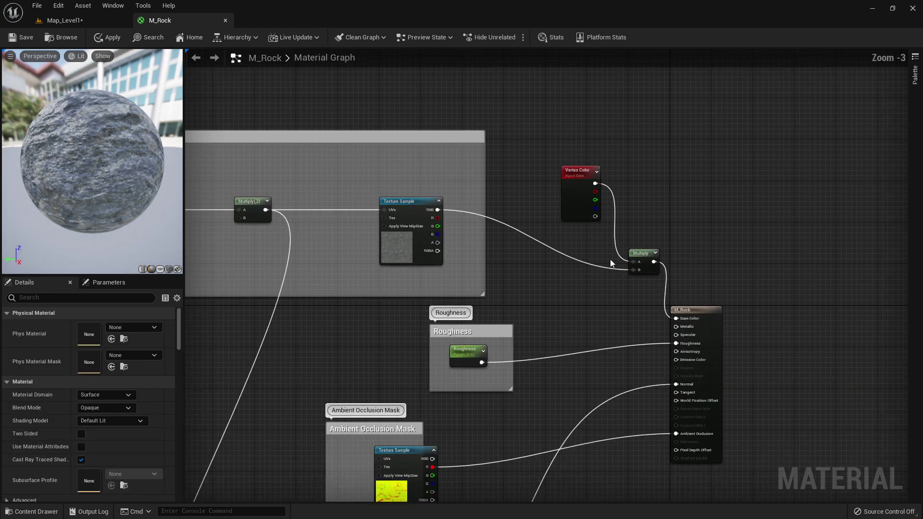
left_click_drag(658, 276, 576, 154)
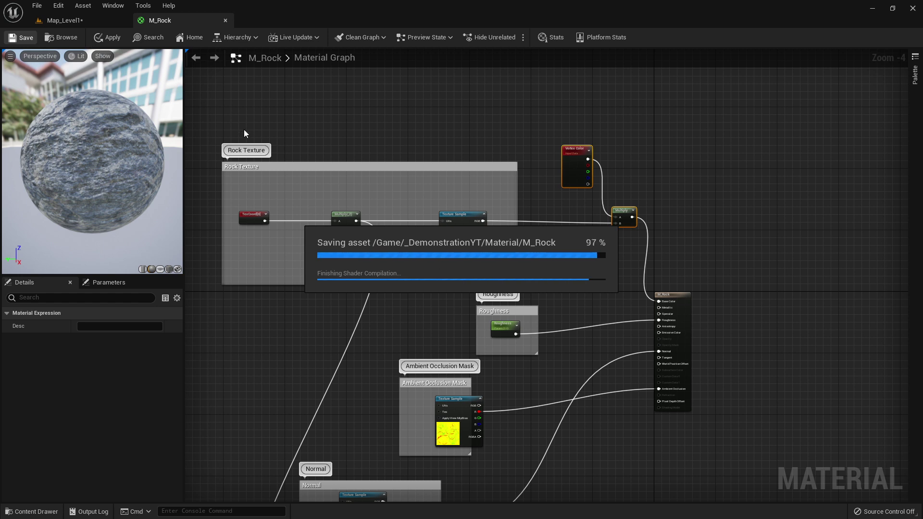
Return to Map_Level1 and Save All, saving M_Rock and the level
left_click(58, 22)
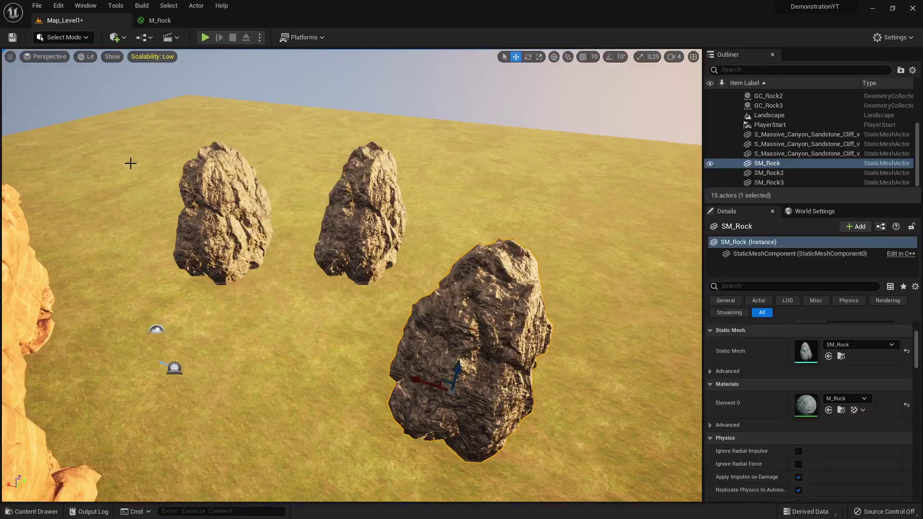
left_click(31, 511)
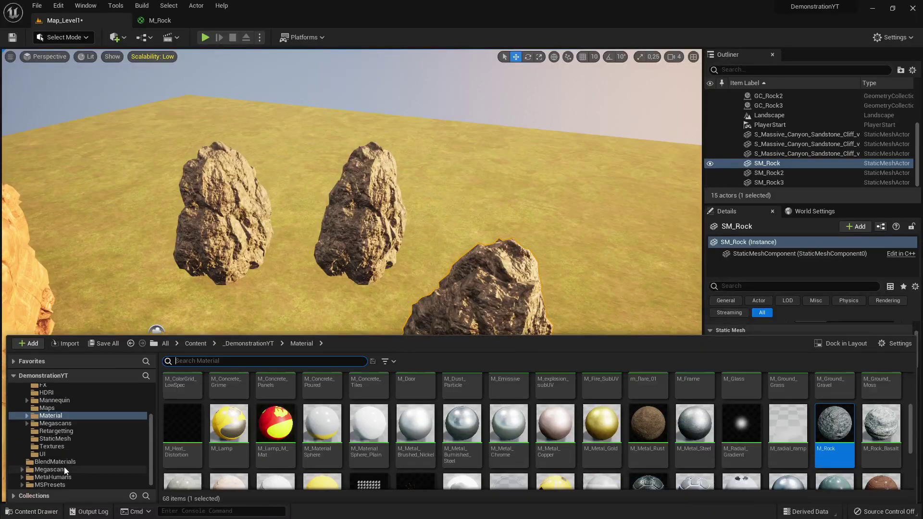
left_click(103, 344)
left_click(537, 374)
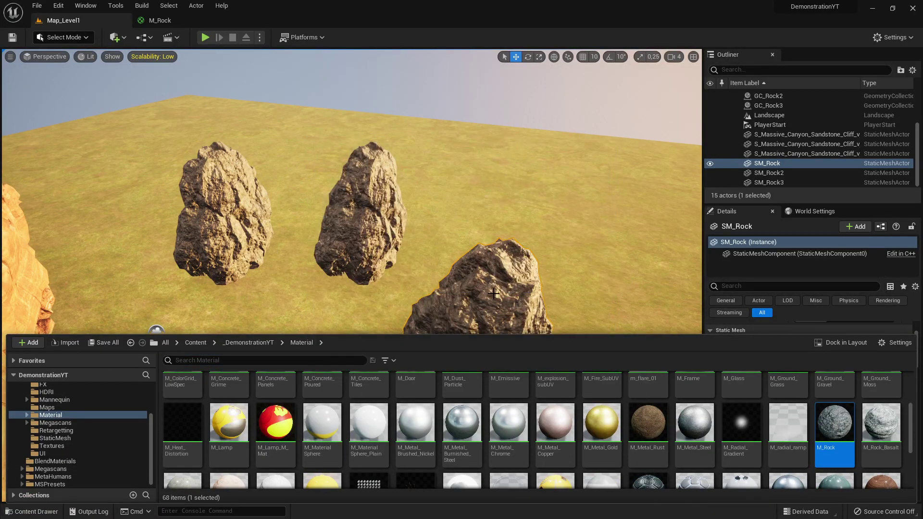
right_click_drag(421, 220, 399, 222)
Switch the editor to Mesh Paint mode, staying on the Colors tab
key("w")
right_click_drag(418, 271, 408, 271)
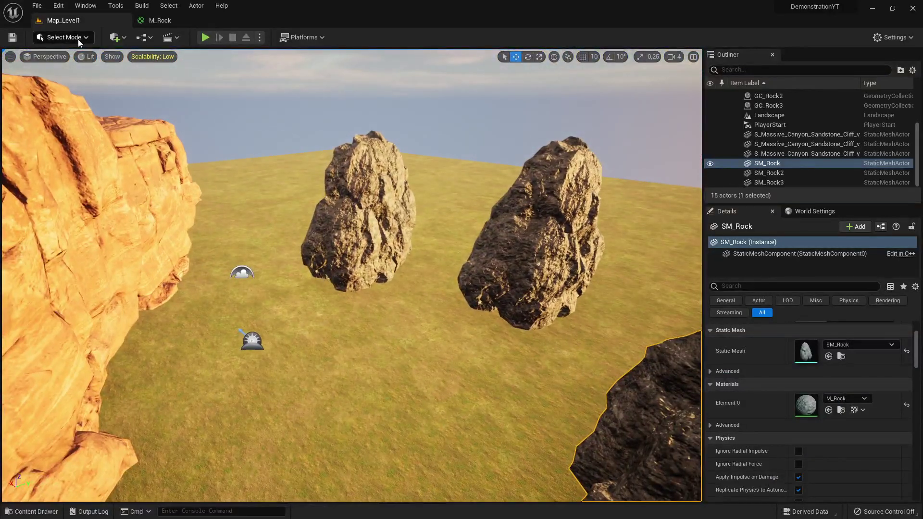
left_click(62, 38)
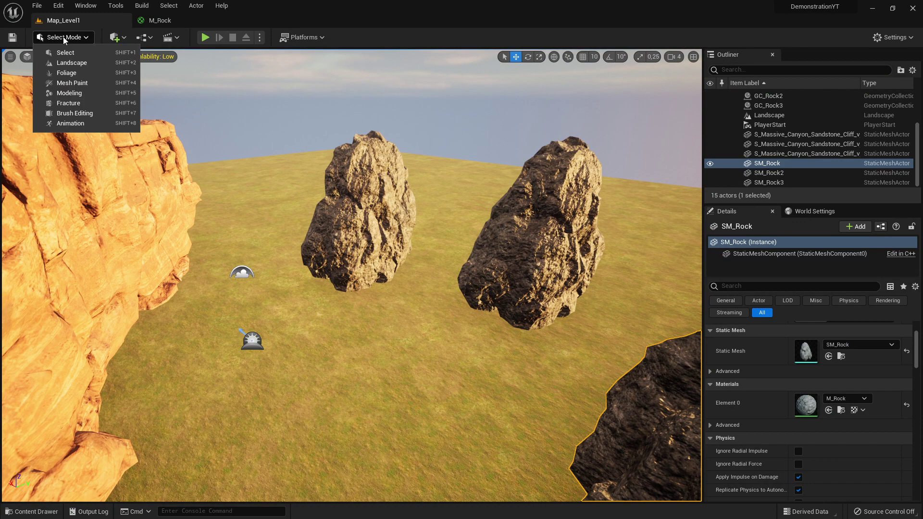
left_click(71, 83)
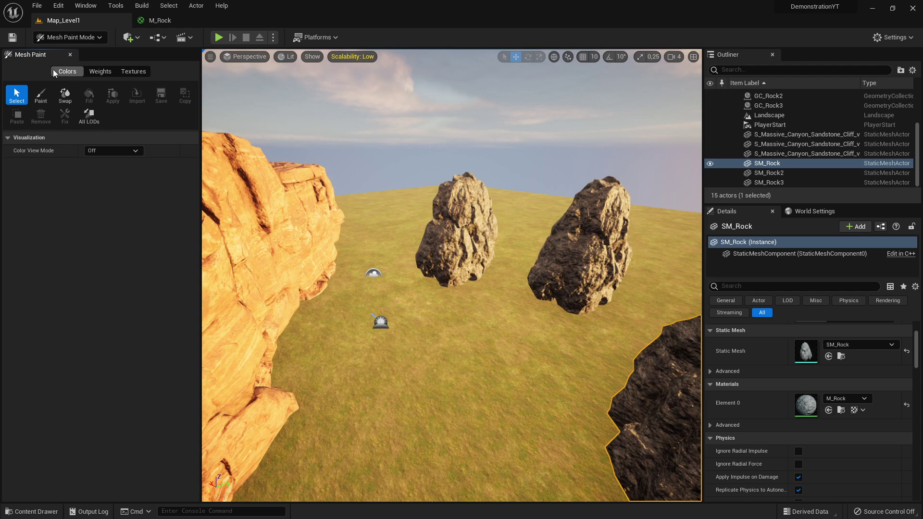
left_click(133, 71)
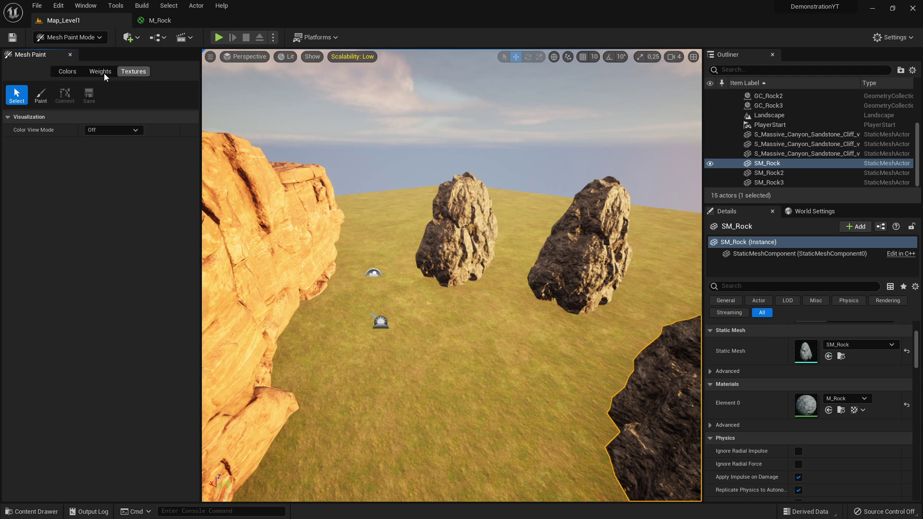
left_click(67, 75)
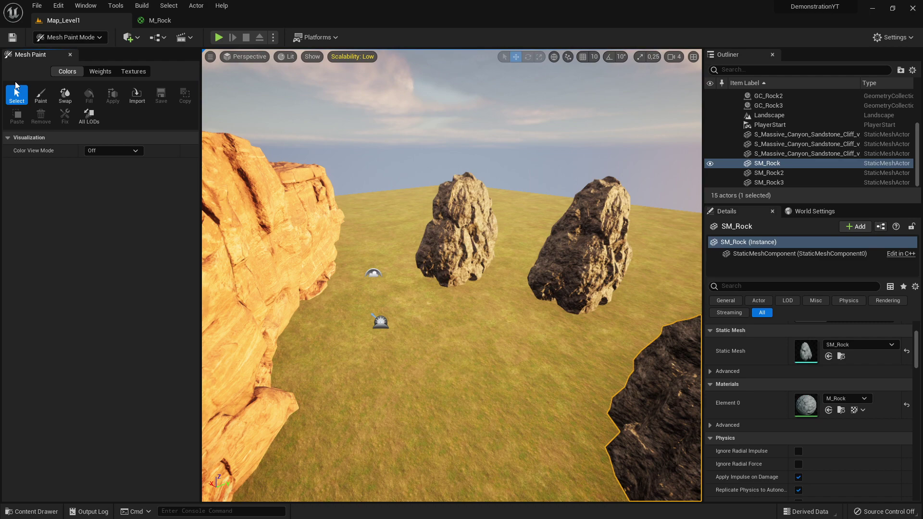
Activate the vertex Paint brush with the camera close to SM_Rock
left_click(41, 94)
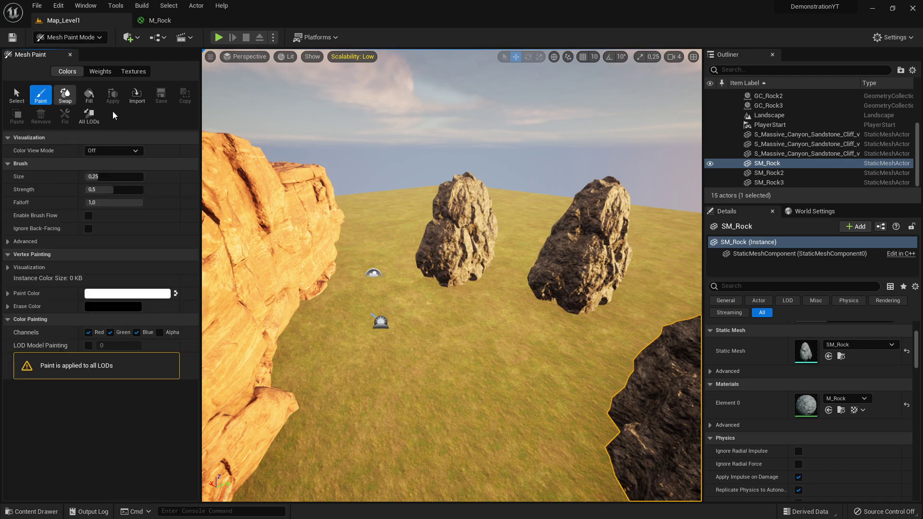
key("w")
right_click_drag(259, 261, 321, 259)
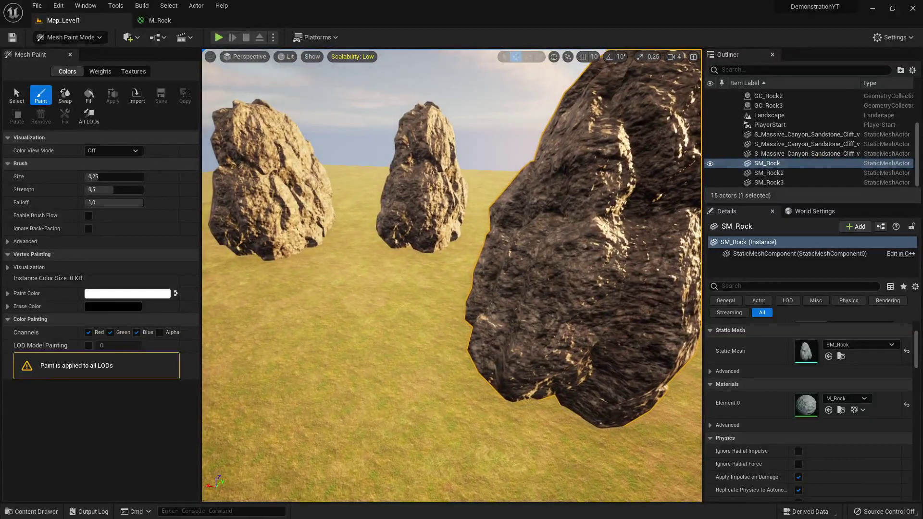
left_click(16, 94)
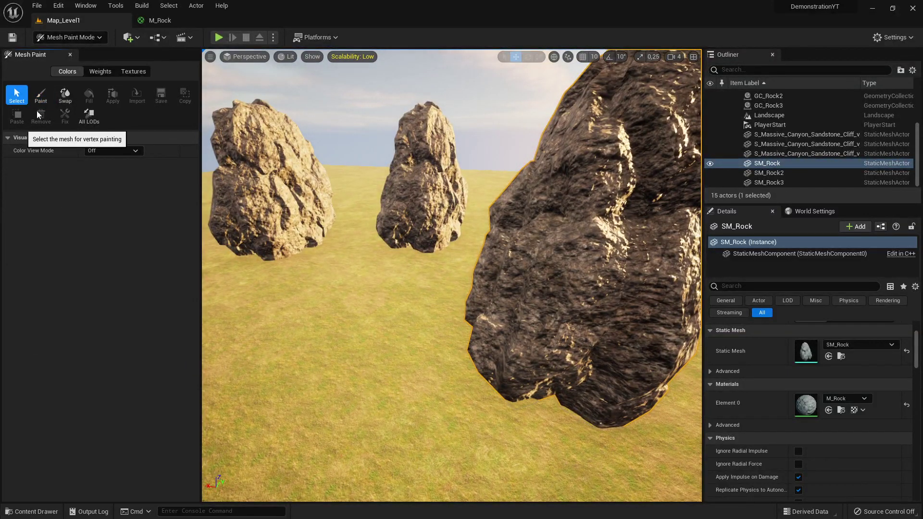
left_click(40, 96)
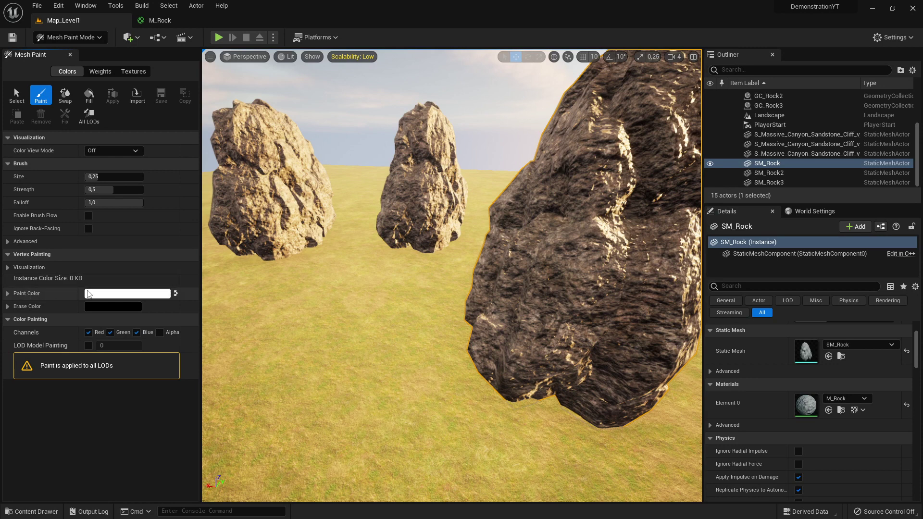
Set the vertex Paint Color to reddish pink (sRGB FF0050FF) in the Color Picker
left_click(142, 297)
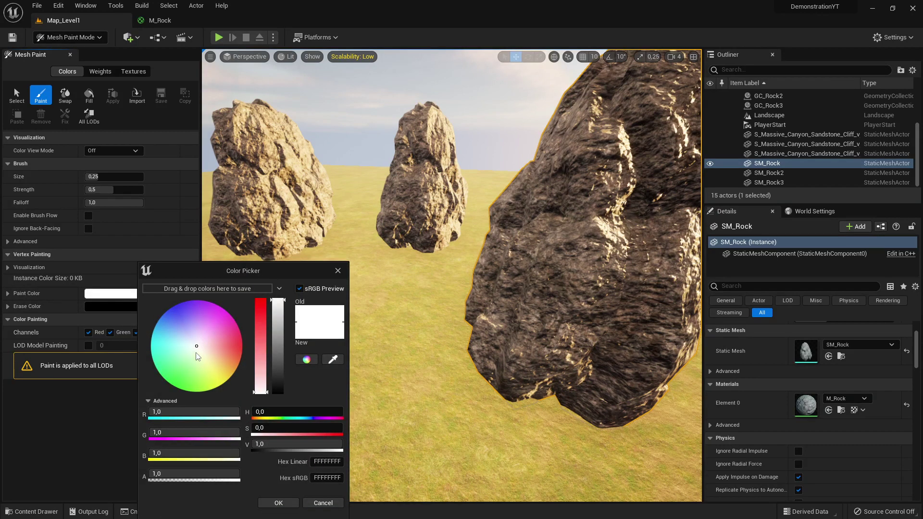
mouse_move(196, 354)
left_mouse_down()
mouse_move(233, 333)
mouse_move(243, 351)
mouse_move(233, 333)
mouse_move(248, 331)
mouse_move(247, 342)
mouse_move(236, 338)
mouse_move(244, 331)
mouse_move(247, 342)
left_mouse_up()
left_click(289, 502)
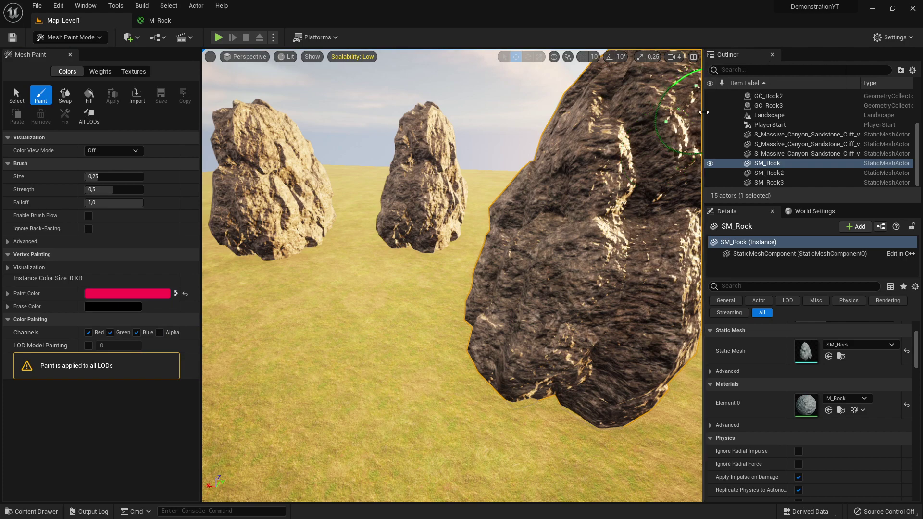
Widen the viewport and paint red over SM_Rock's lower part and base
left_click_drag(703, 112, 779, 120)
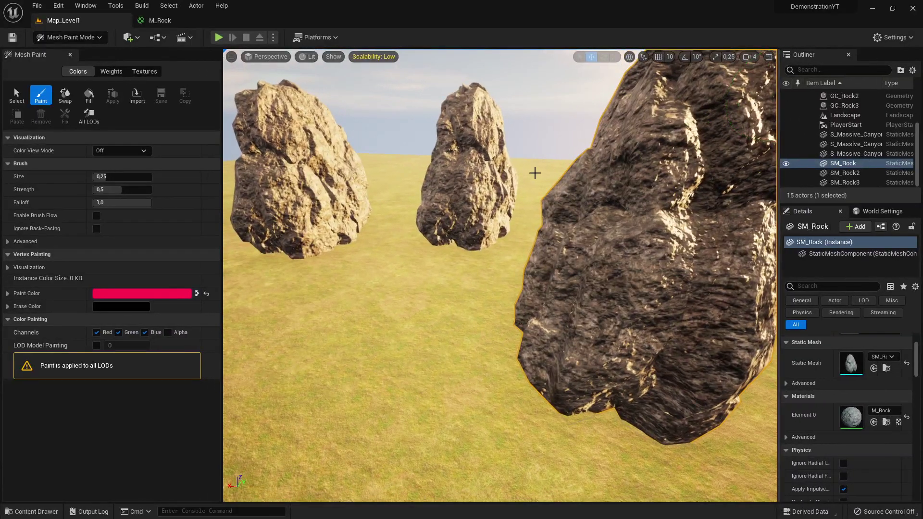
mouse_move(535, 173)
right_mouse_down()
mouse_move(576, 156)
mouse_move(606, 230)
mouse_move(596, 226)
right_mouse_up()
mouse_move(535, 270)
left_mouse_down()
mouse_move(566, 242)
mouse_move(500, 257)
mouse_move(579, 277)
mouse_move(476, 273)
mouse_move(571, 297)
mouse_move(441, 241)
mouse_move(471, 257)
left_mouse_up()
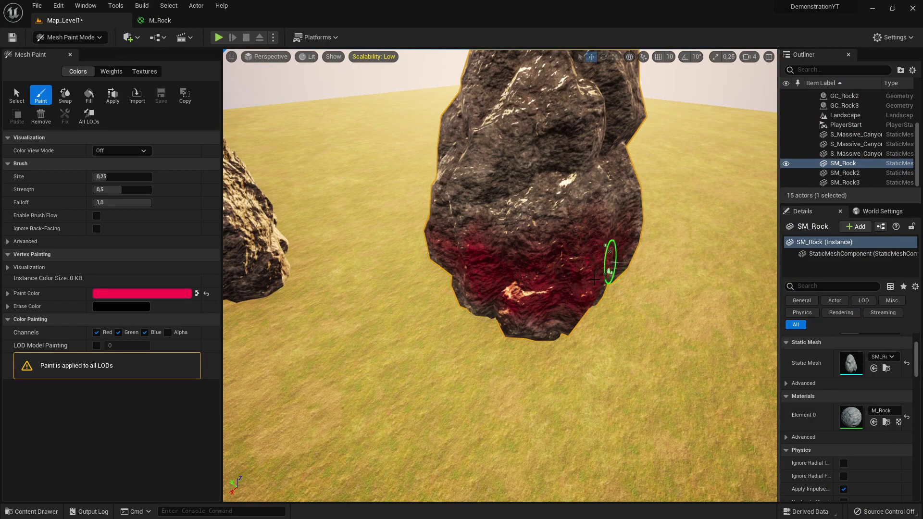
left_click_drag(594, 279, 609, 278)
mouse_move(609, 279)
right_mouse_down()
mouse_move(692, 267)
mouse_move(556, 483)
mouse_move(612, 278)
right_mouse_up()
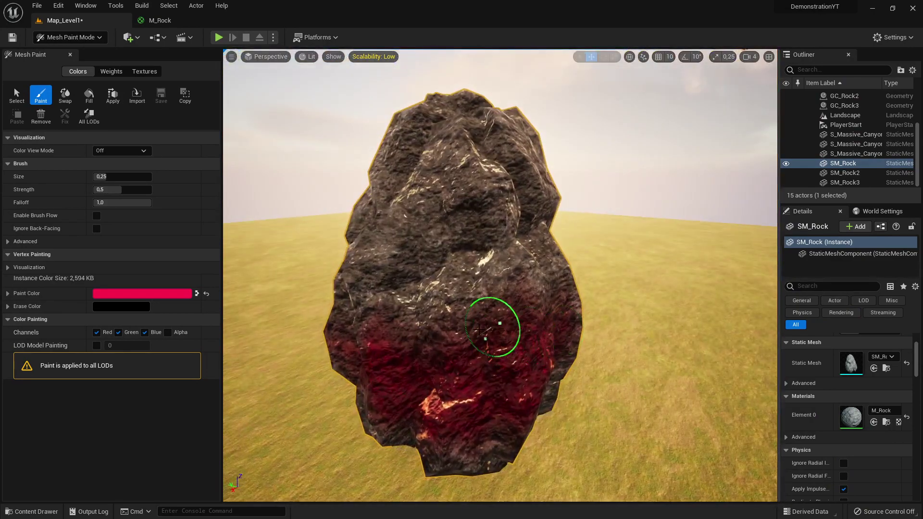
Circle to the rock's other side and paint red along its lower-left face
mouse_move(479, 330)
right_mouse_down()
mouse_move(607, 392)
mouse_move(412, 365)
mouse_move(447, 332)
mouse_move(436, 319)
mouse_move(519, 327)
mouse_move(540, 317)
mouse_move(395, 259)
right_mouse_up()
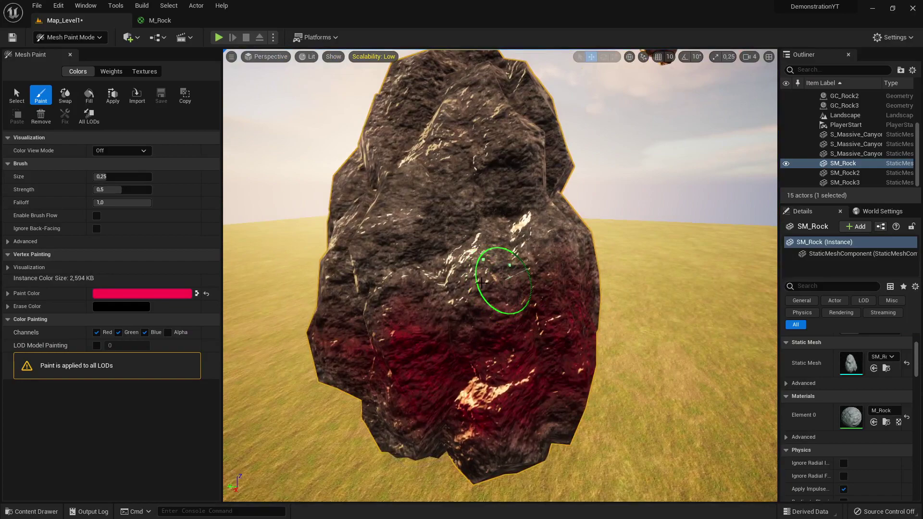
right_click_drag(505, 278, 639, 268)
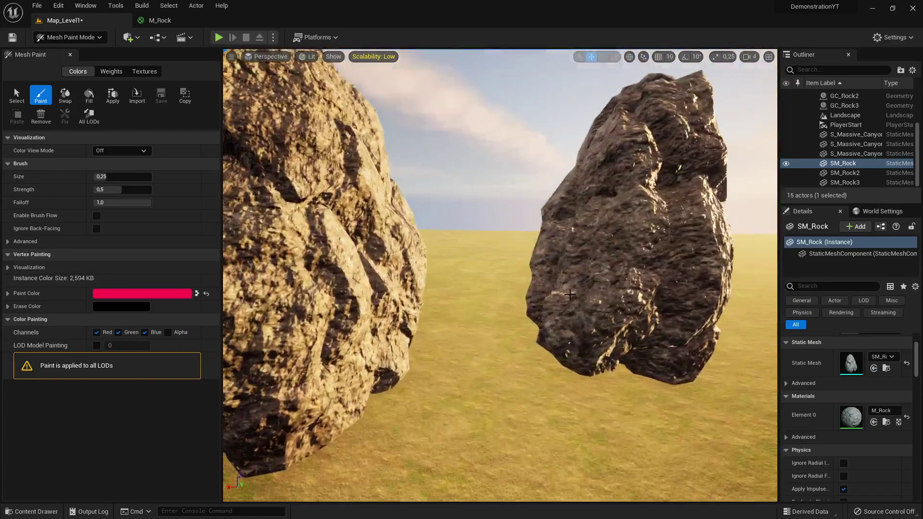
right_click_drag(366, 320, 379, 315)
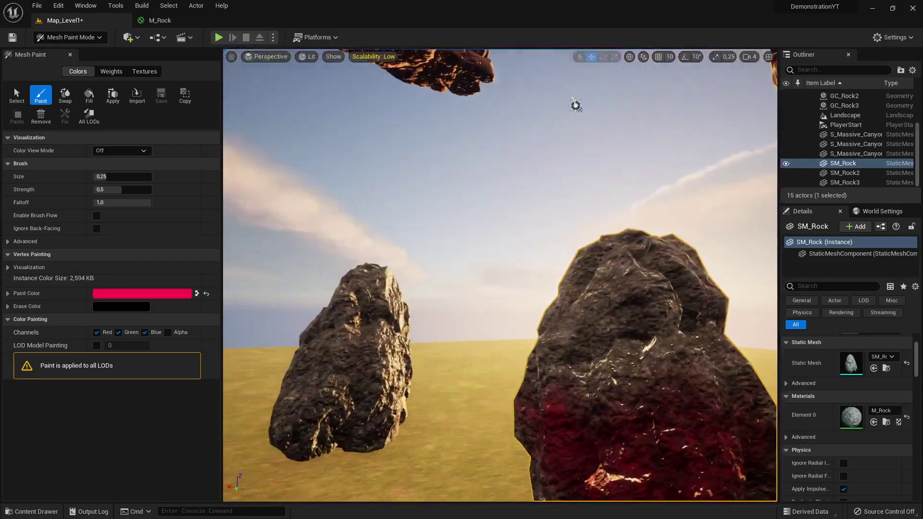
right_click_drag(404, 317, 429, 359)
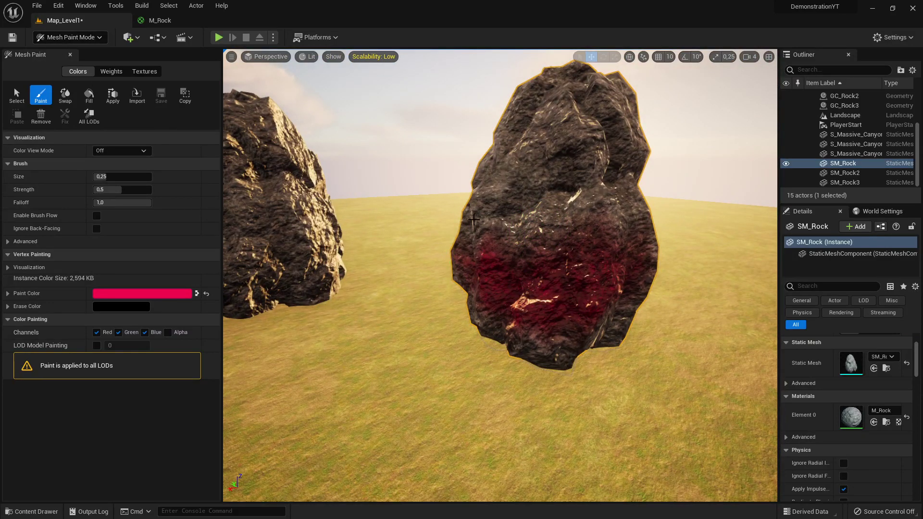
right_click_drag(474, 220, 358, 211)
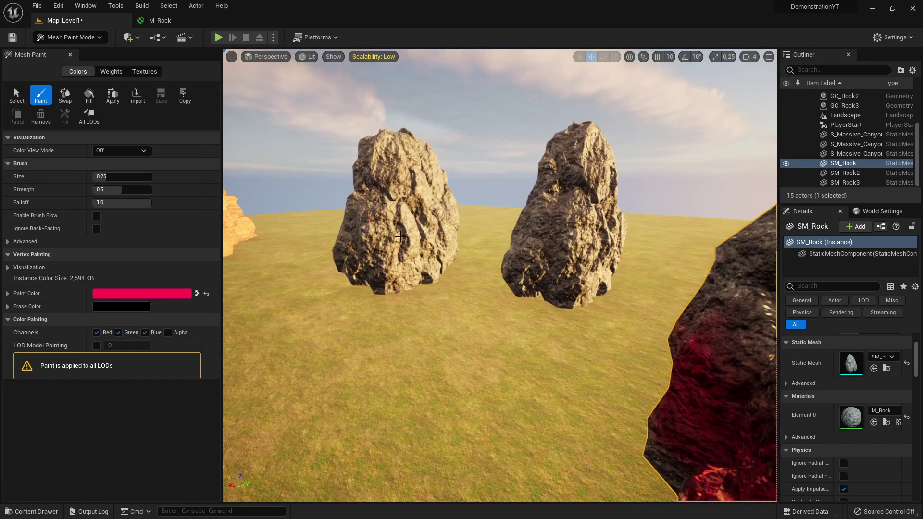
mouse_move(400, 237)
right_mouse_down()
mouse_move(474, 243)
mouse_move(365, 250)
mouse_move(353, 231)
right_mouse_up()
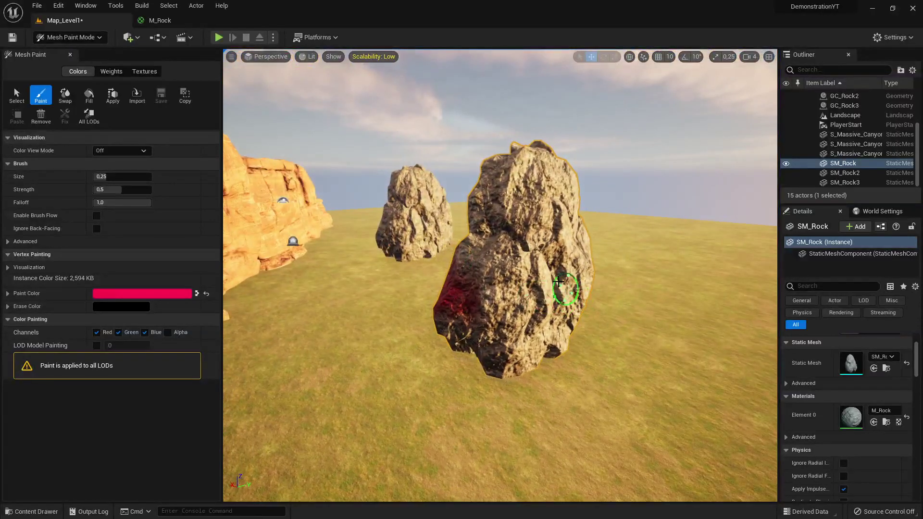
mouse_move(559, 282)
left_mouse_down()
mouse_move(498, 317)
mouse_move(458, 307)
mouse_move(454, 321)
mouse_move(478, 350)
left_mouse_up()
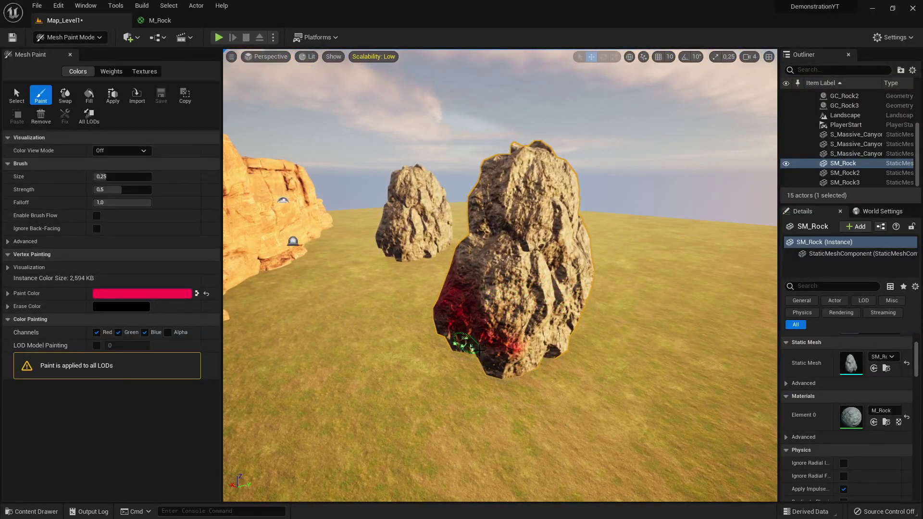
right_click_drag(478, 349, 406, 288)
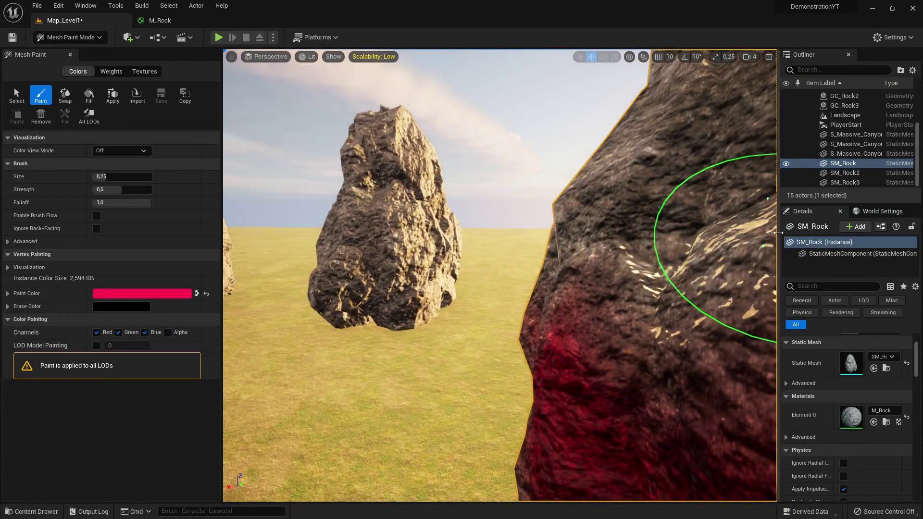
Widen the Outliner and Details area and reframe the painted rock
left_click_drag(777, 243, 724, 242)
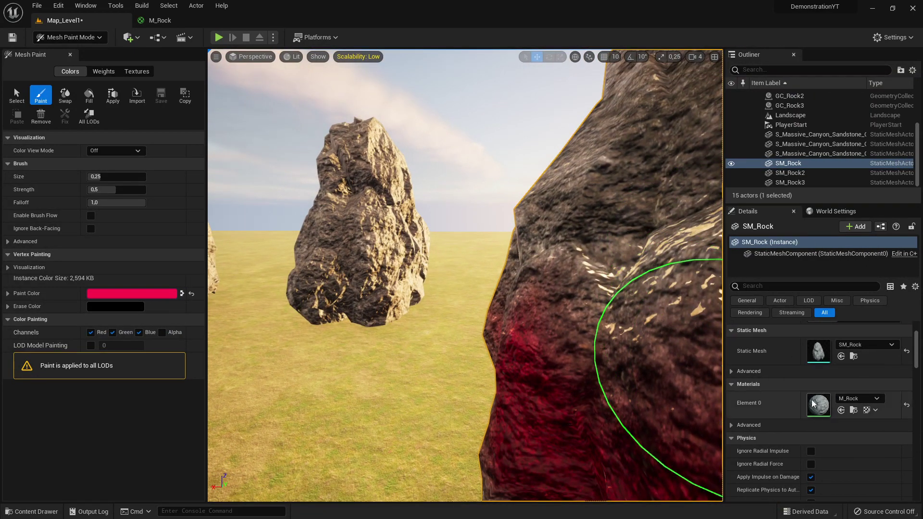
right_click_drag(435, 272, 413, 272)
right_click_drag(449, 232, 467, 232)
key("a")
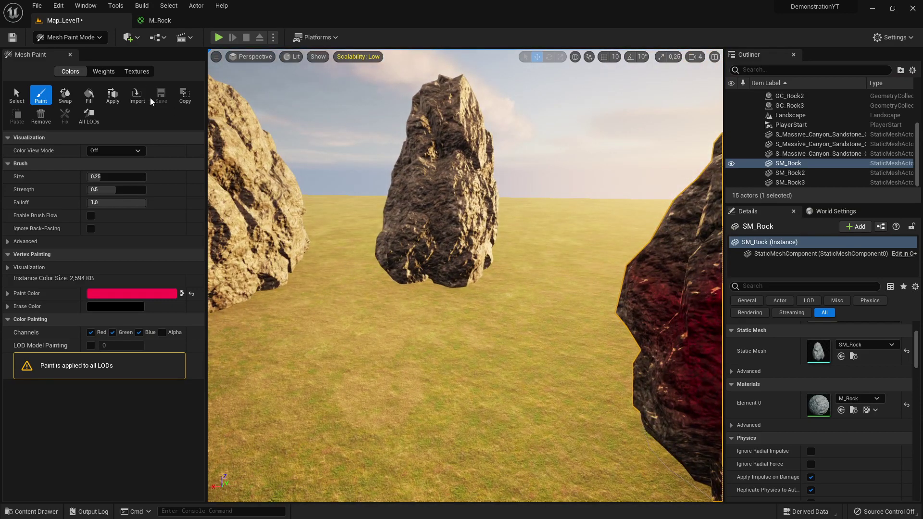
Close the mesh painting settings and locate the M_Rock material in the Content Drawer
left_click(70, 54)
mouse_move(365, 269)
right_mouse_down()
mouse_move(337, 249)
mouse_move(356, 250)
right_mouse_up()
left_click(853, 410)
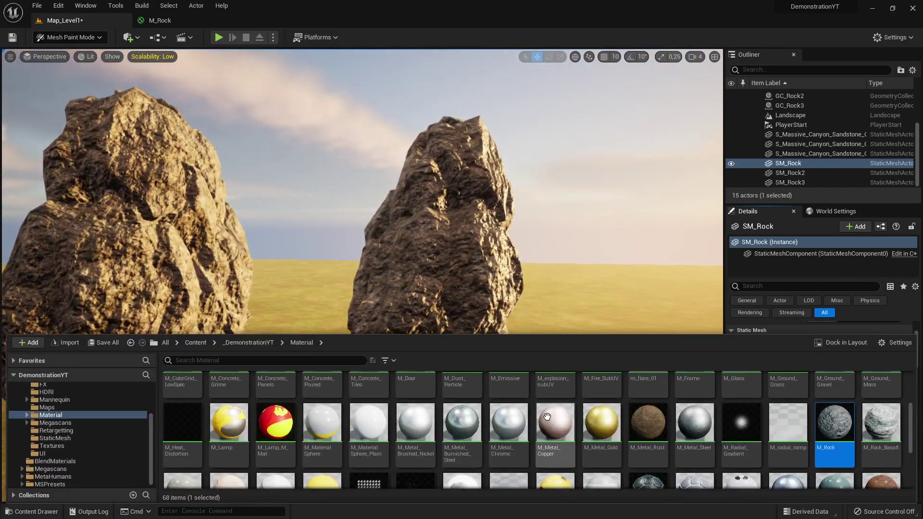
left_click_drag(834, 422, 442, 243)
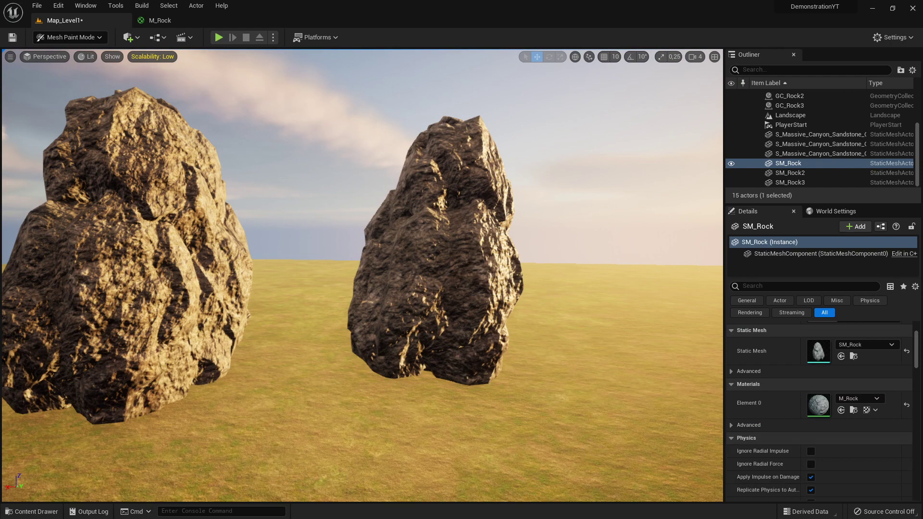
left_click(32, 511)
left_click_drag(835, 422, 138, 245)
Switch the editor mode to Select Mode, then back to Mesh Paint
left_click(71, 38)
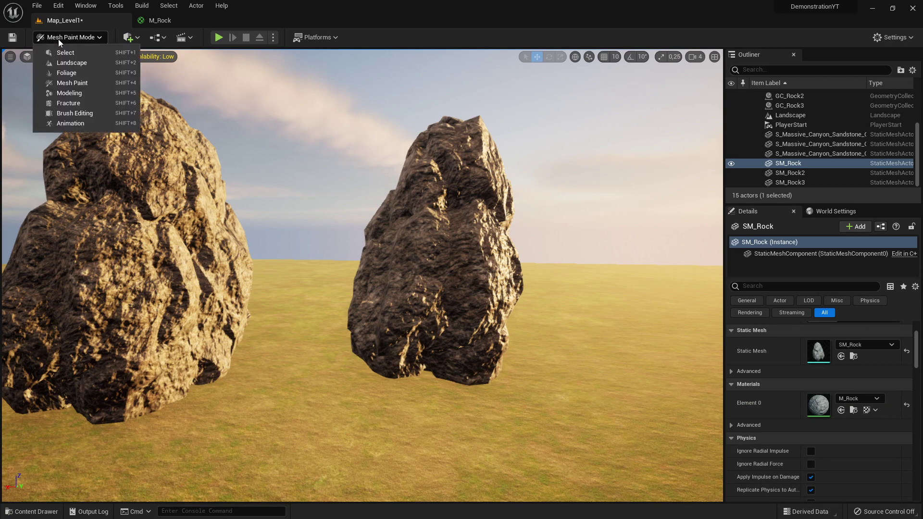
left_click(71, 85)
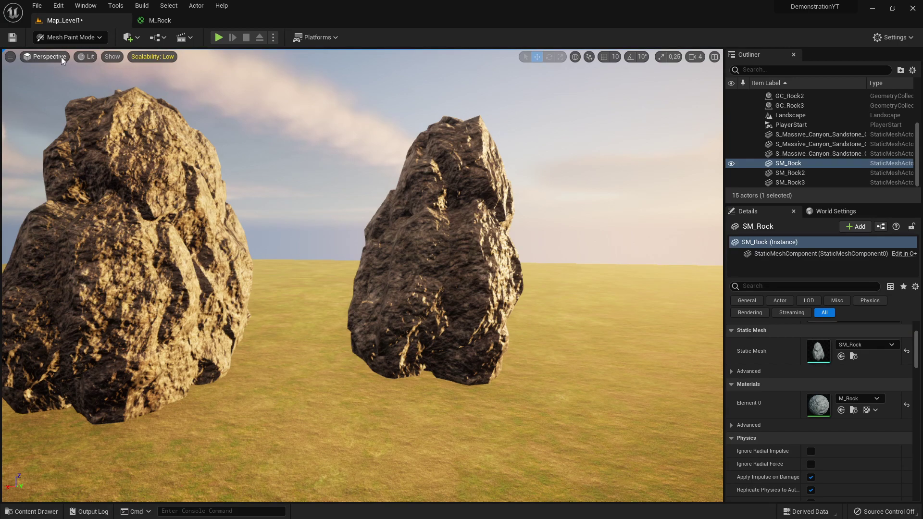
left_click(71, 38)
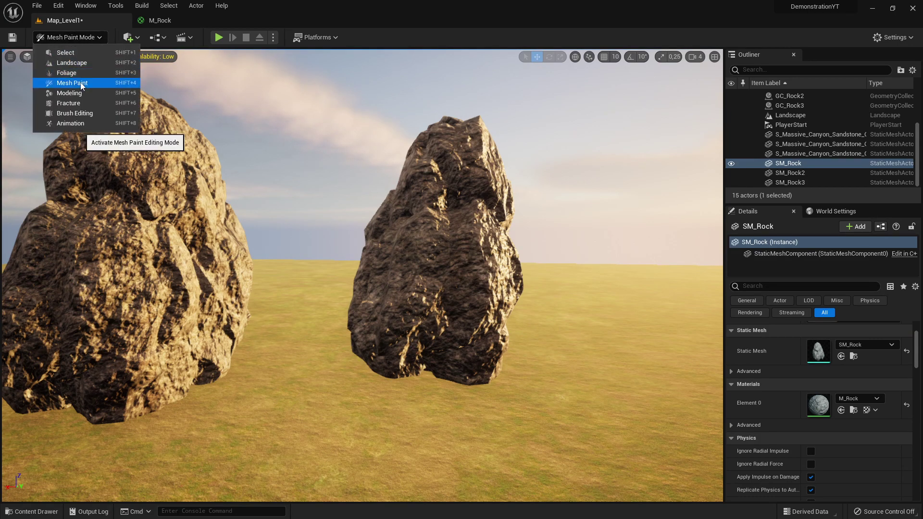
mouse_move(202, 206)
right_mouse_down()
mouse_move(178, 240)
mouse_move(288, 221)
mouse_move(202, 207)
right_mouse_up()
left_click(71, 39)
left_click(92, 53)
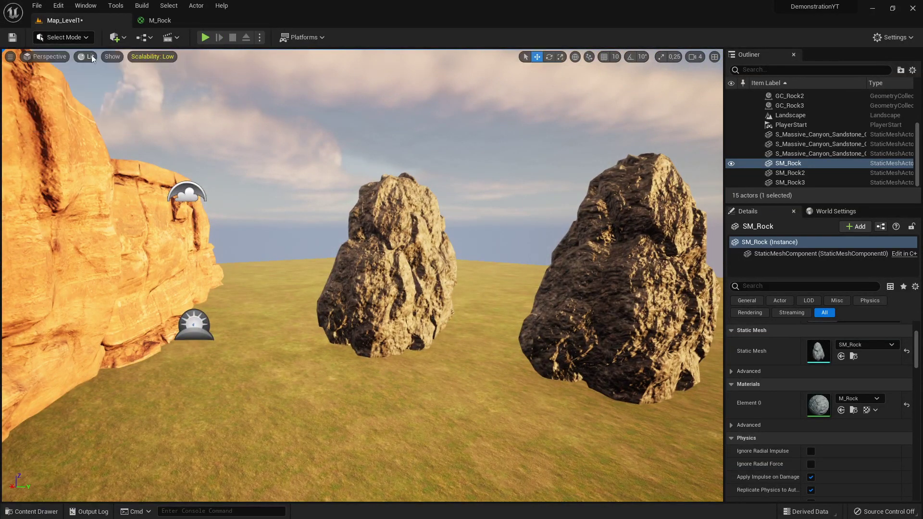
left_click(70, 39)
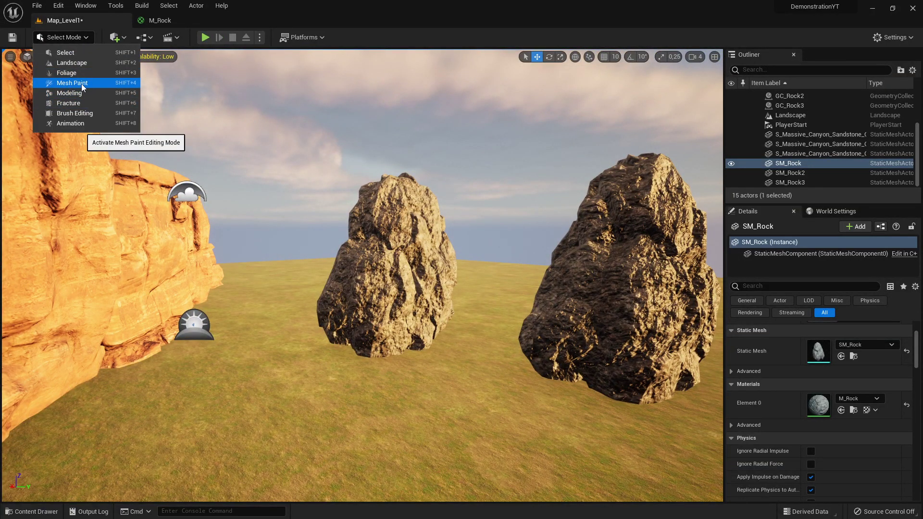
left_click(82, 88)
mouse_move(232, 209)
right_mouse_down()
mouse_move(336, 209)
mouse_move(240, 209)
right_mouse_up()
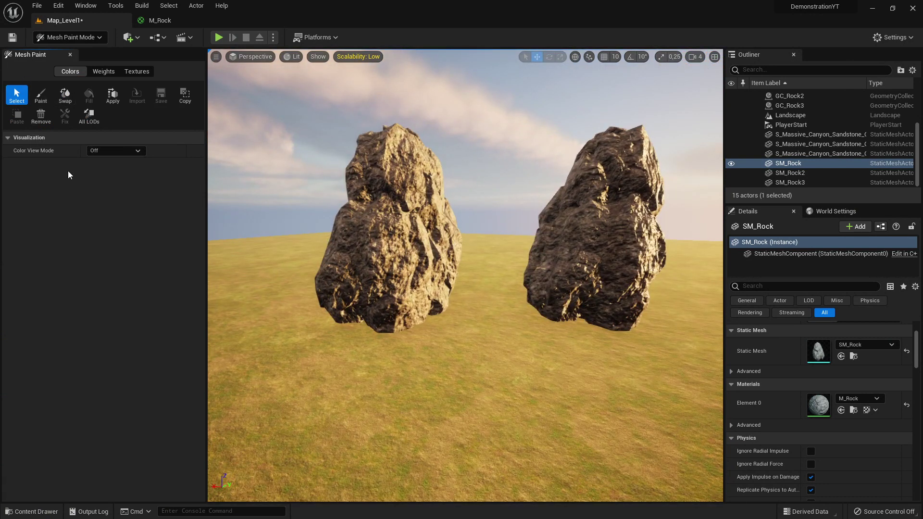
Select SM_Rock3 and brush red paint across its lower middle
left_click(390, 226)
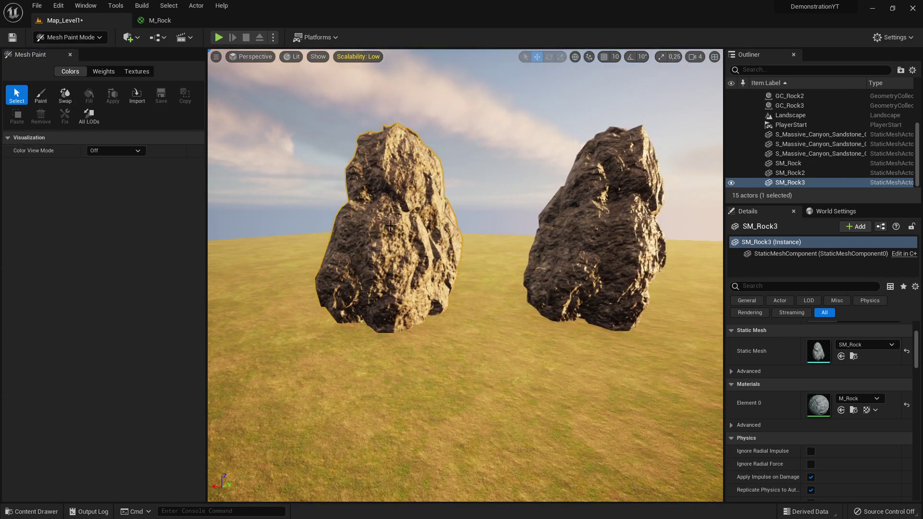
left_click(41, 103)
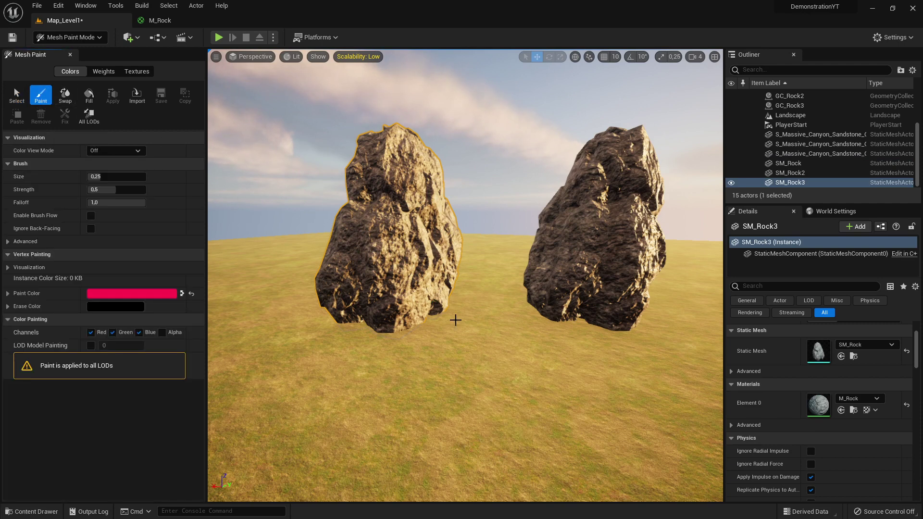
mouse_move(396, 279)
left_mouse_down()
mouse_move(406, 273)
mouse_move(361, 309)
mouse_move(337, 292)
mouse_move(324, 294)
mouse_move(411, 308)
mouse_move(336, 304)
mouse_move(373, 316)
mouse_move(330, 264)
mouse_move(341, 280)
mouse_move(356, 279)
left_mouse_up()
Select and focus SM_Rock2, then brush red paint on its lower part
left_click(17, 95)
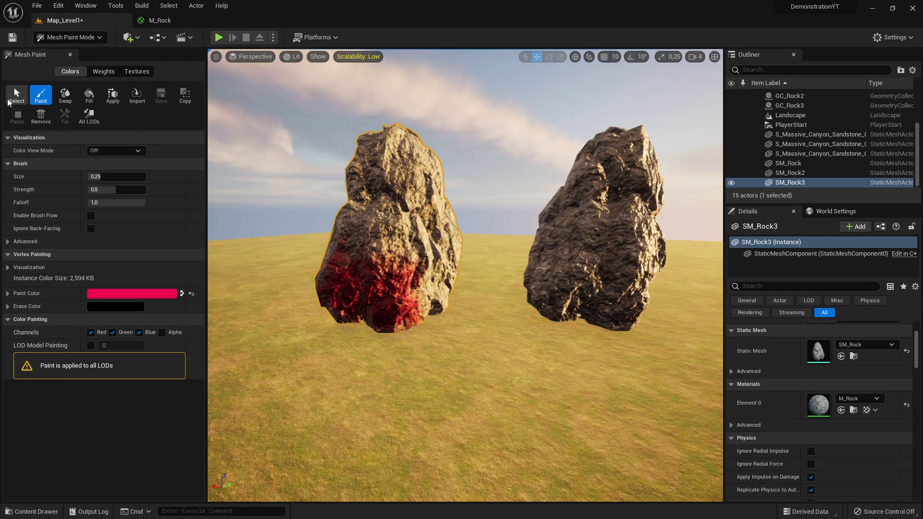
left_click(620, 226)
key("f")
mouse_move(529, 250)
right_mouse_down()
mouse_move(591, 255)
mouse_move(395, 254)
mouse_move(591, 252)
mouse_move(552, 247)
right_mouse_up()
left_click_drag(341, 226, 308, 226, "alt")
left_click(41, 95)
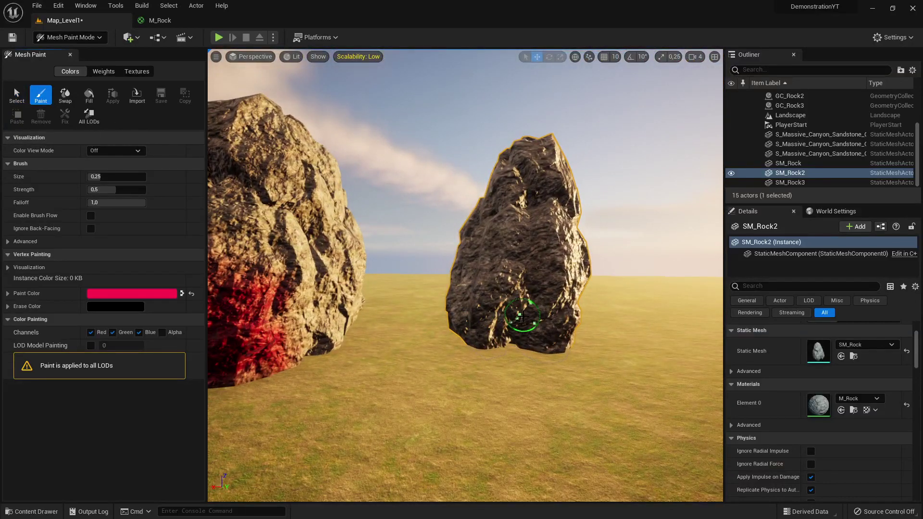
left_click_drag(521, 319, 481, 306)
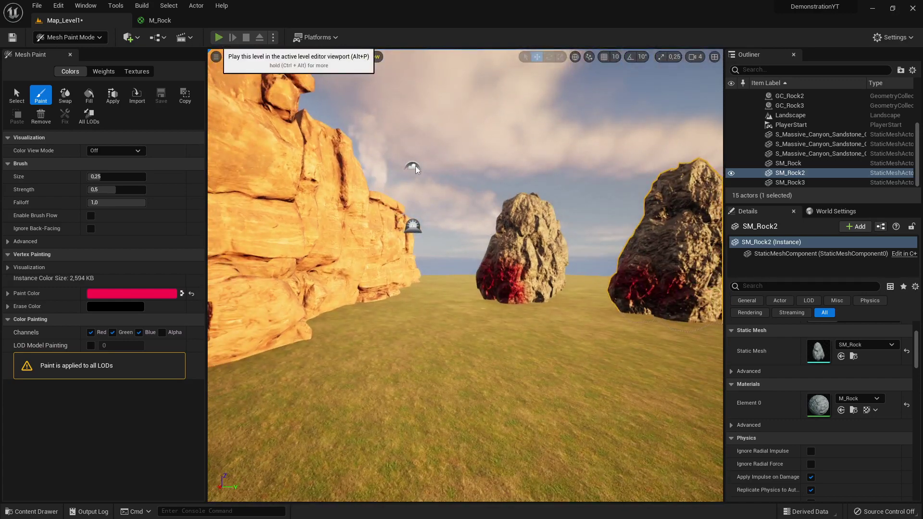
Play the level with Alt+P and run the character past the red-painted rocks using WASD
key("alt+p")
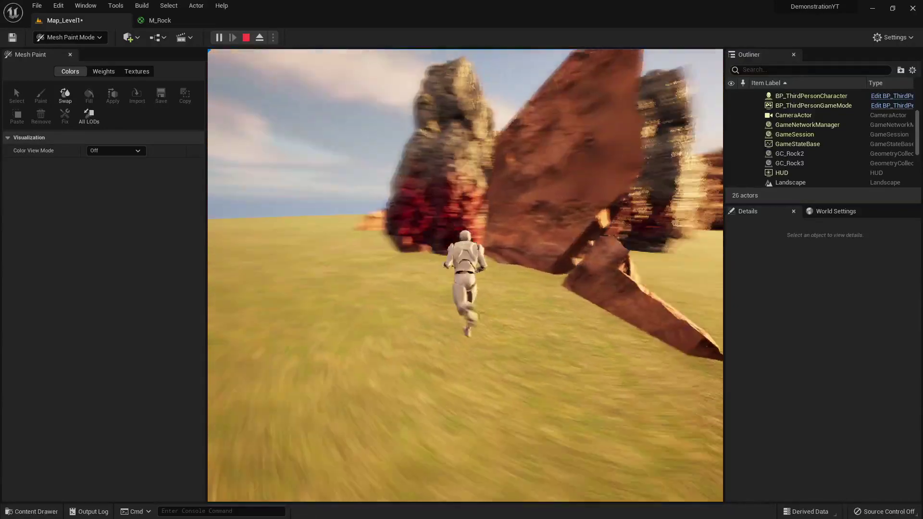
key("w")
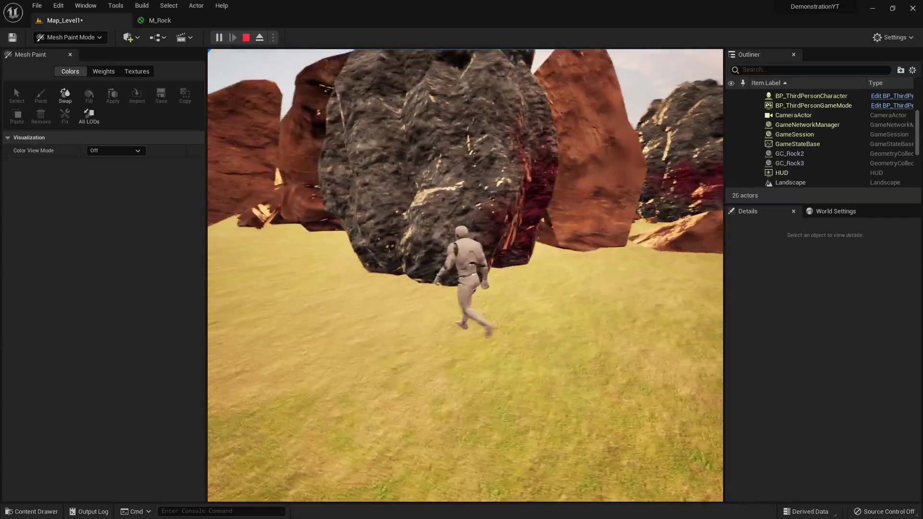
key("w")
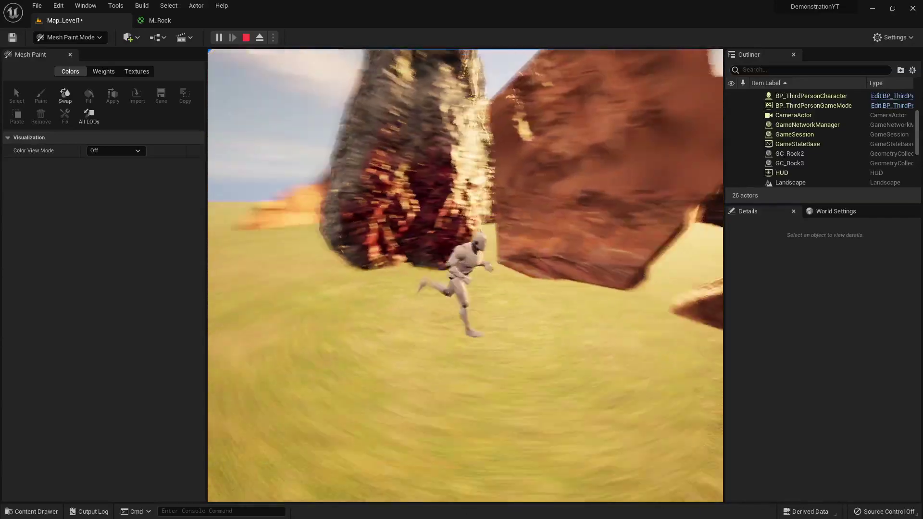
key("a")
key("d")
key("w")
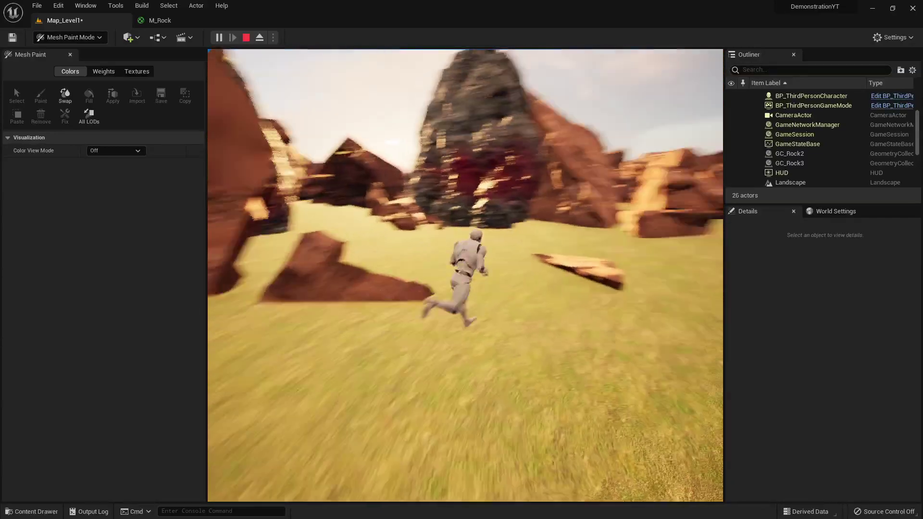